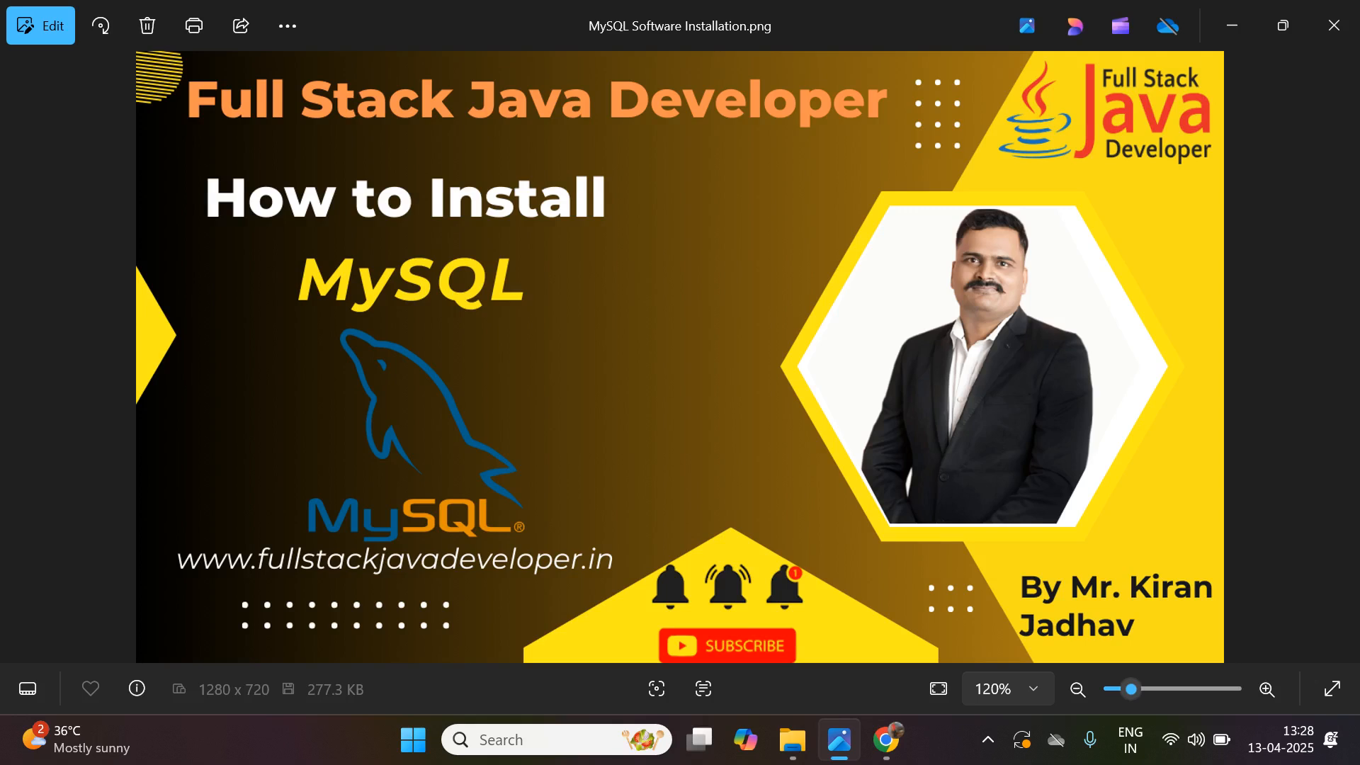
- Switch to Chrome, search Google for "mysql download" and open the MySQL Installer 8.0.41 result
{"action": "left_click", "coordinate": [885, 740]}
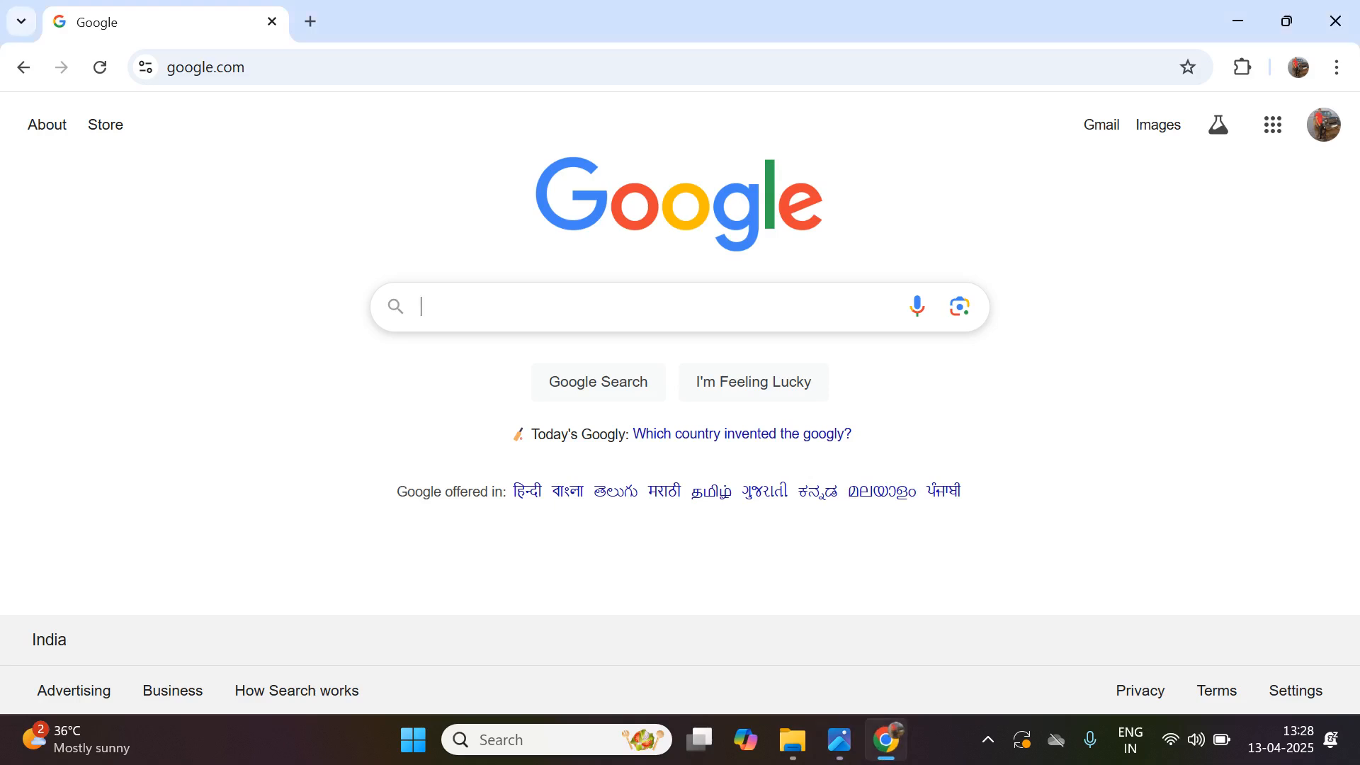
{"action": "type", "text": "mysql"}
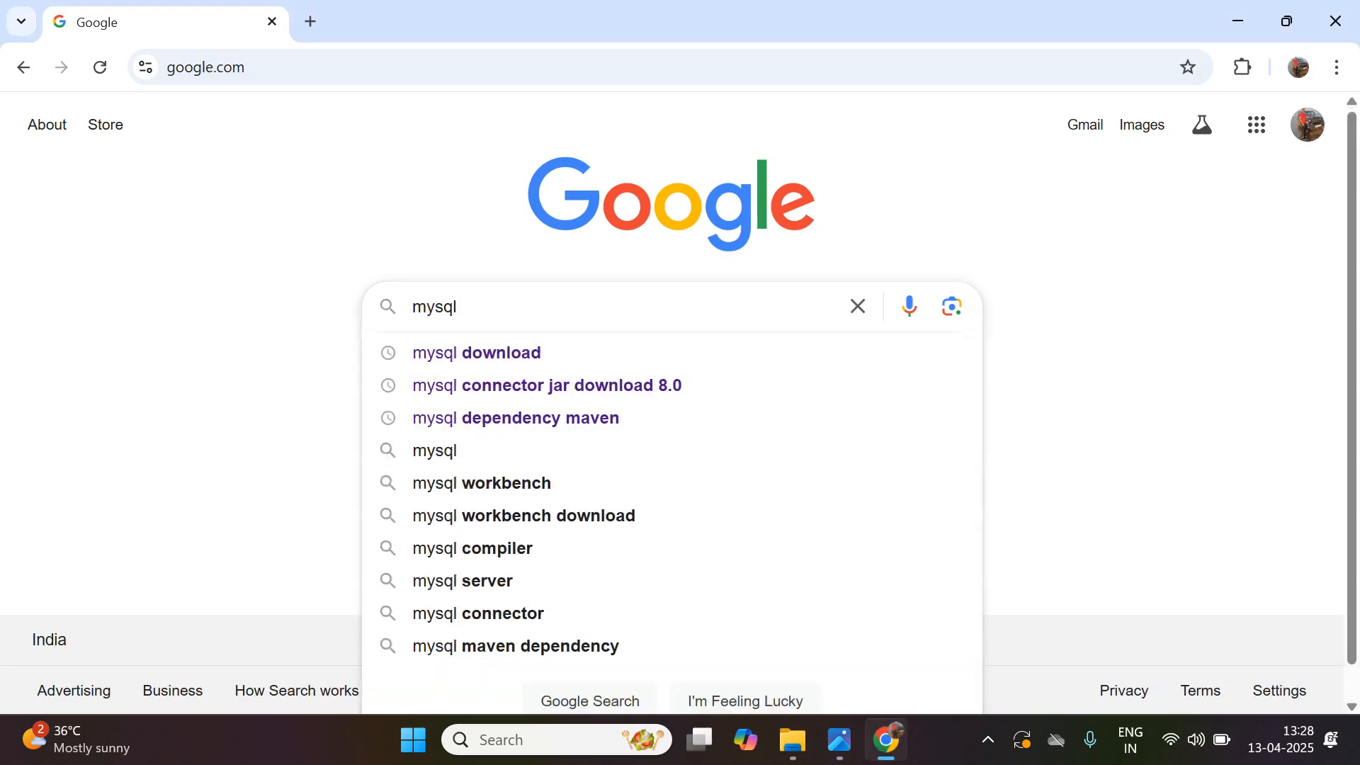
{"action": "left_click", "coordinate": [476, 353]}
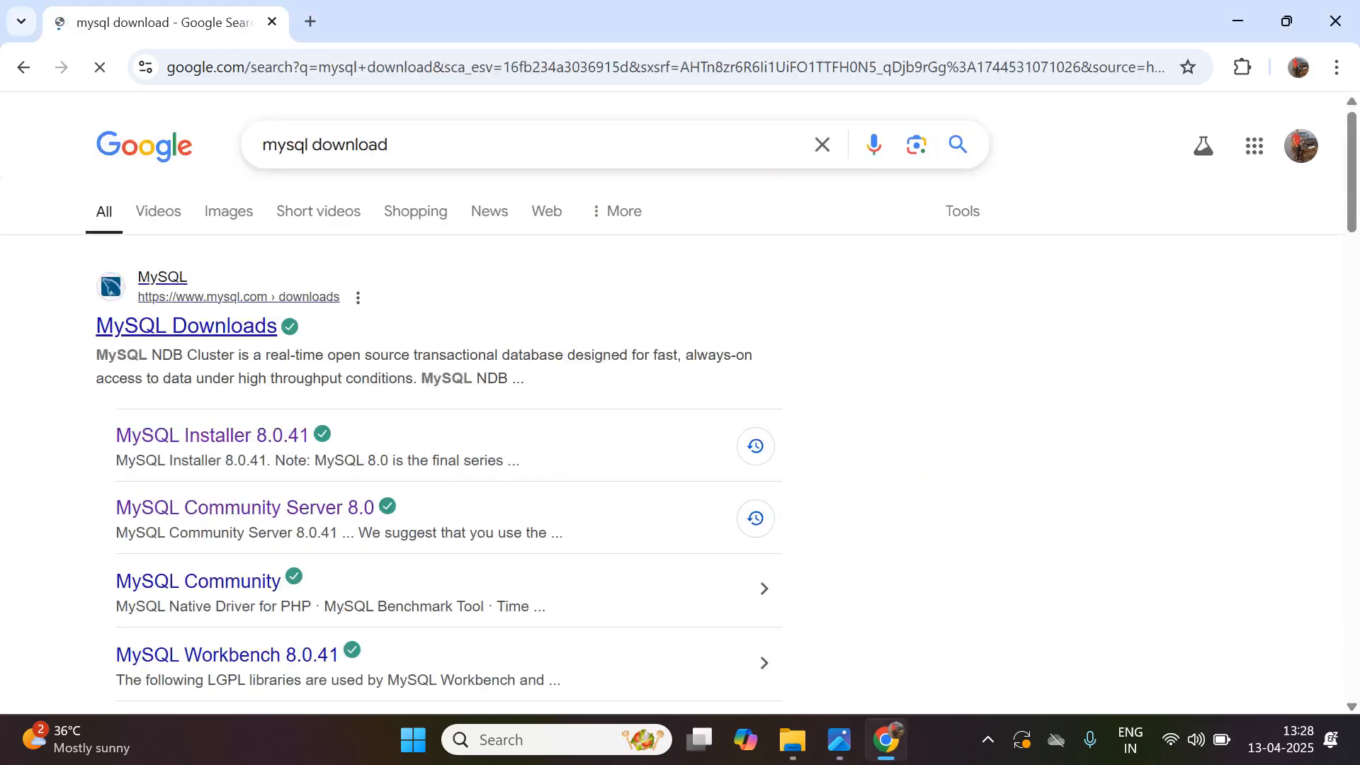
{"action": "scroll", "coordinate": [212, 326], "scroll_direction": "down", "scroll_amount": 3}
{"action": "scroll", "coordinate": [213, 326], "scroll_direction": "up", "scroll_amount": 3}
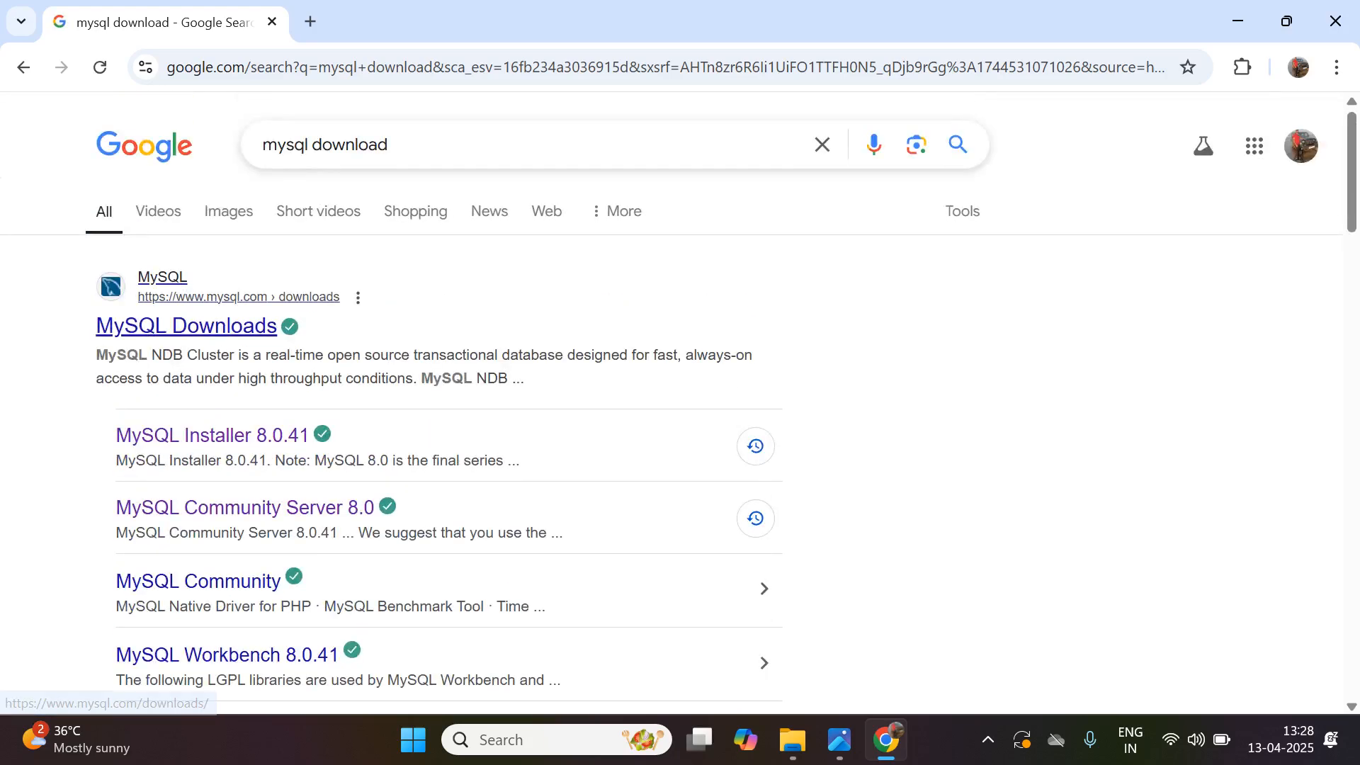
{"action": "scroll", "coordinate": [213, 326], "scroll_direction": "down", "scroll_amount": 2}
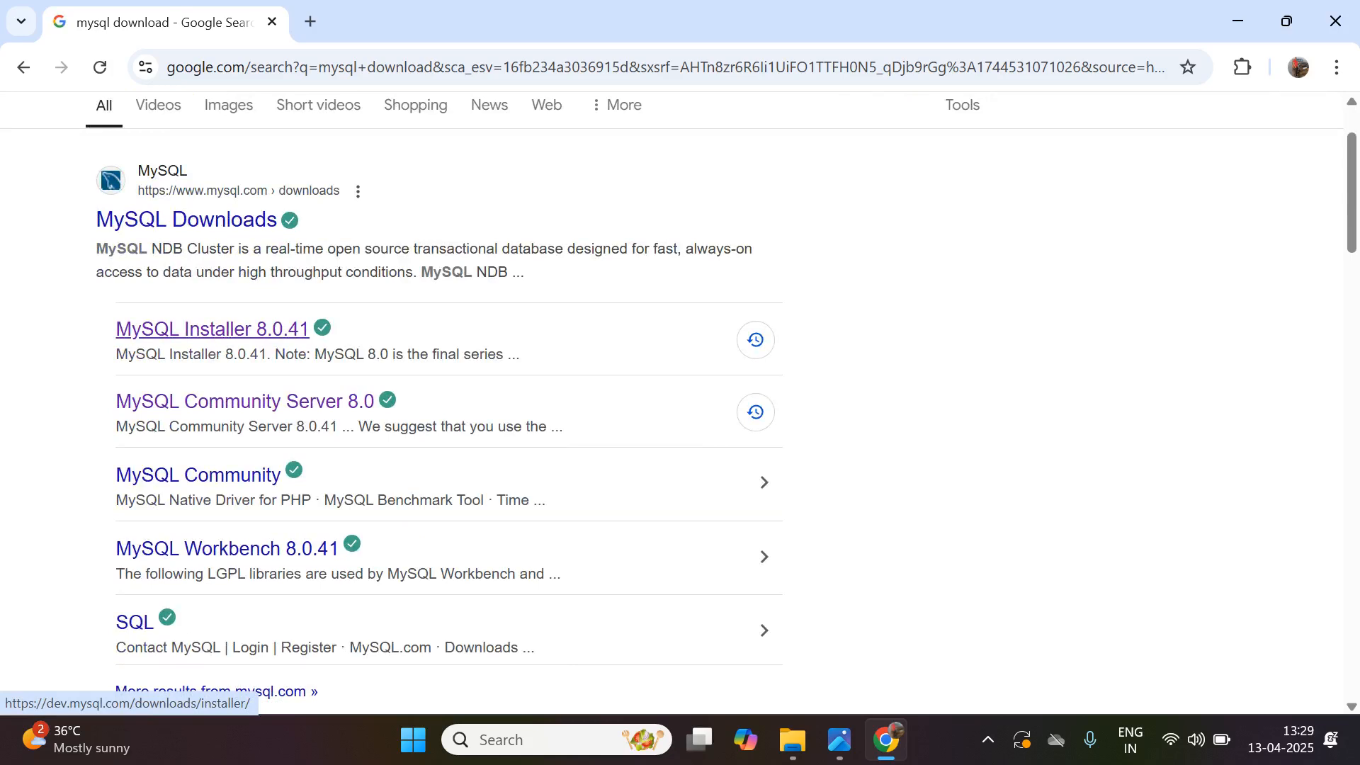
{"action": "left_click", "coordinate": [212, 329]}
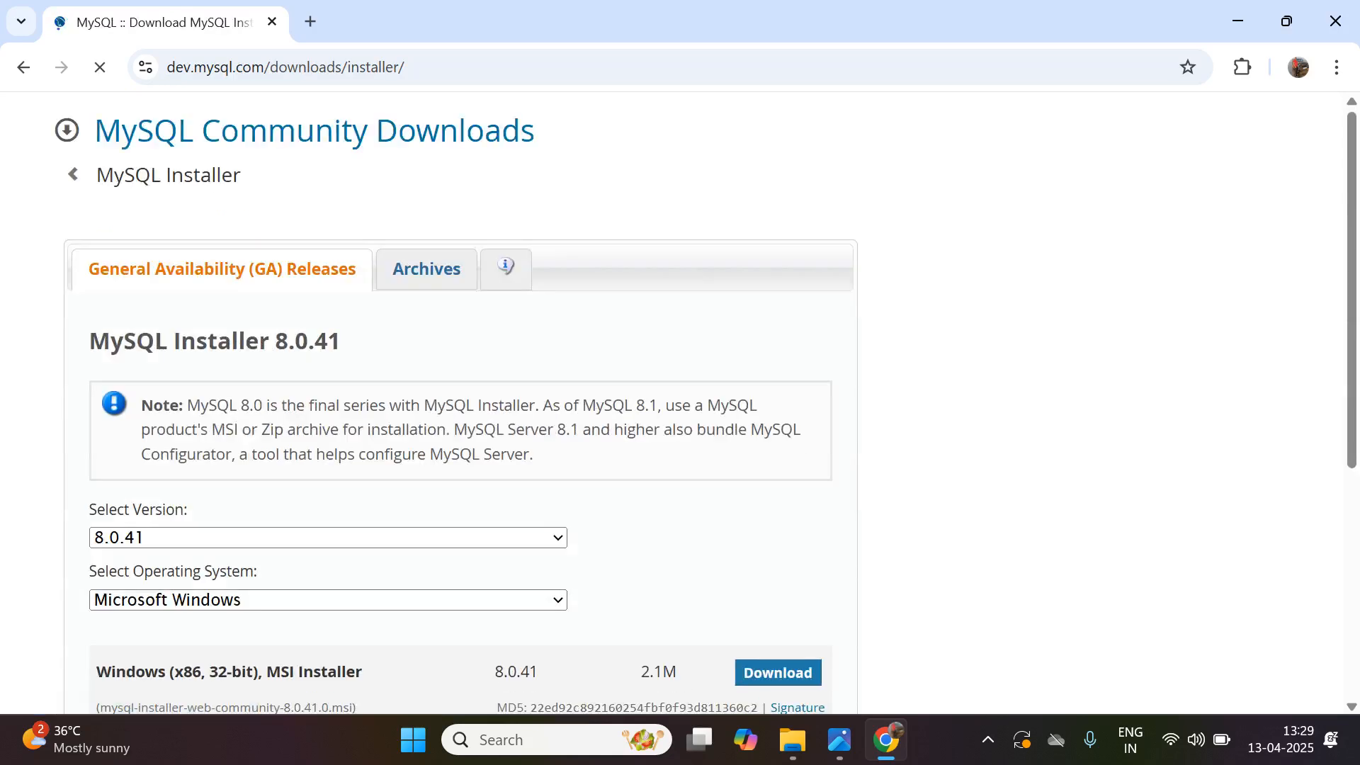
- Select version 8.0.41 and download the Windows web installer mysql-installer-web-community-8.0.41.0.msi without logging in
{"action": "scroll", "coordinate": [460, 404], "scroll_direction": "down", "scroll_amount": 4}
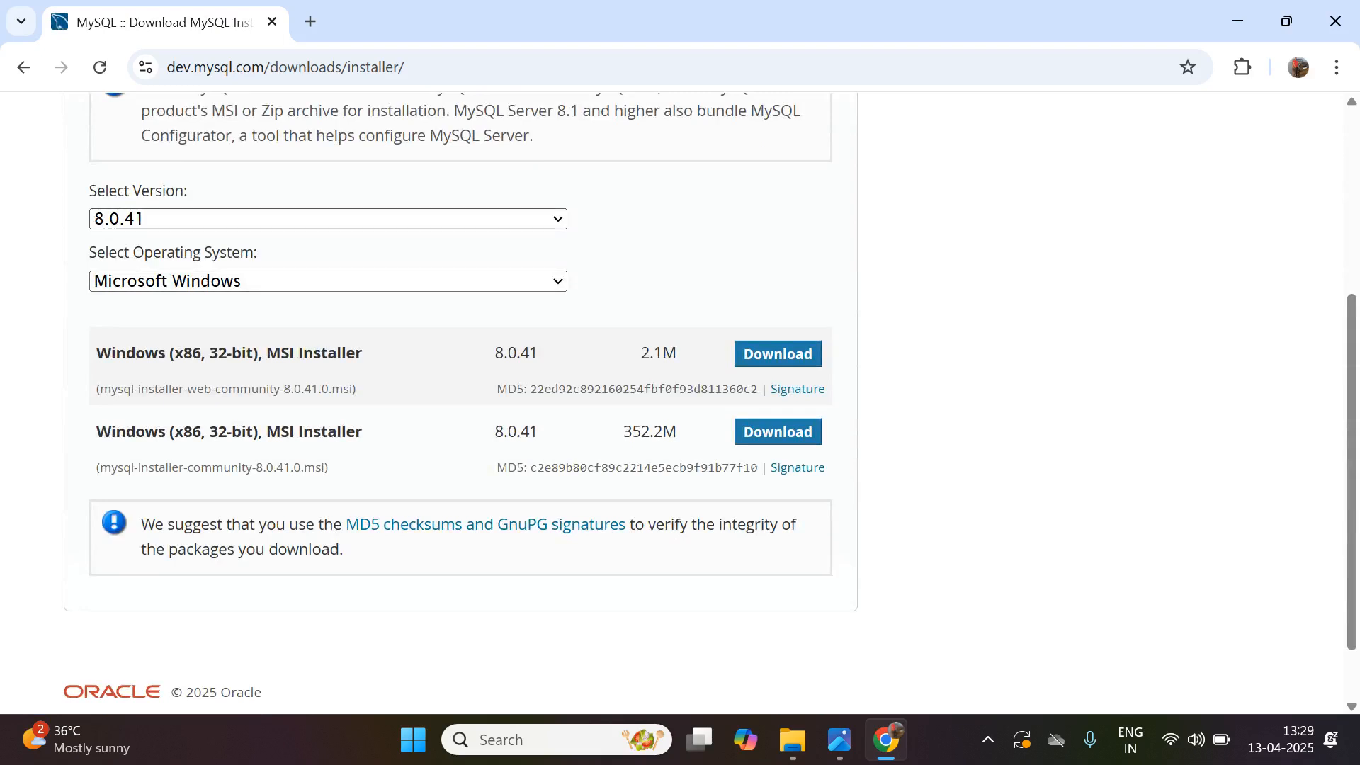
{"action": "left_click", "coordinate": [328, 219]}
{"action": "left_click", "coordinate": [328, 219]}
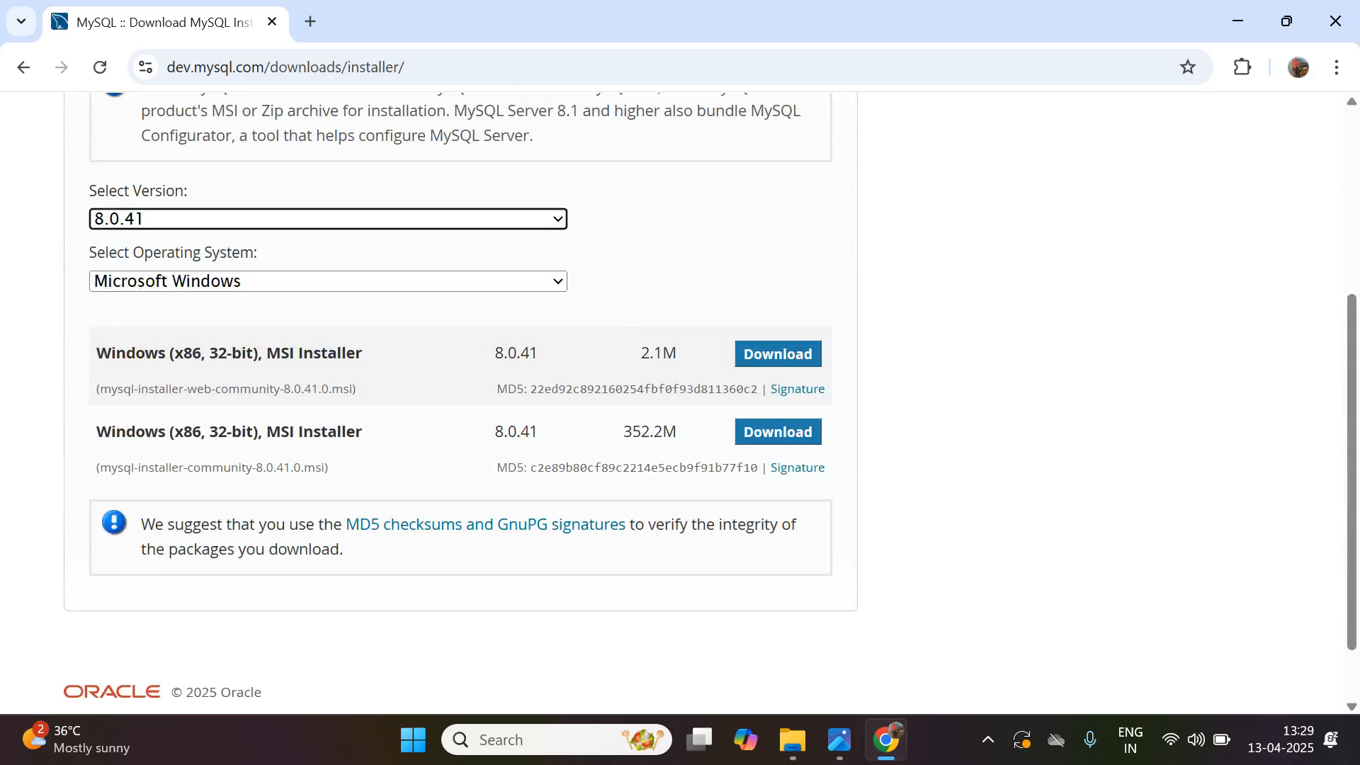
{"action": "left_click", "coordinate": [328, 219]}
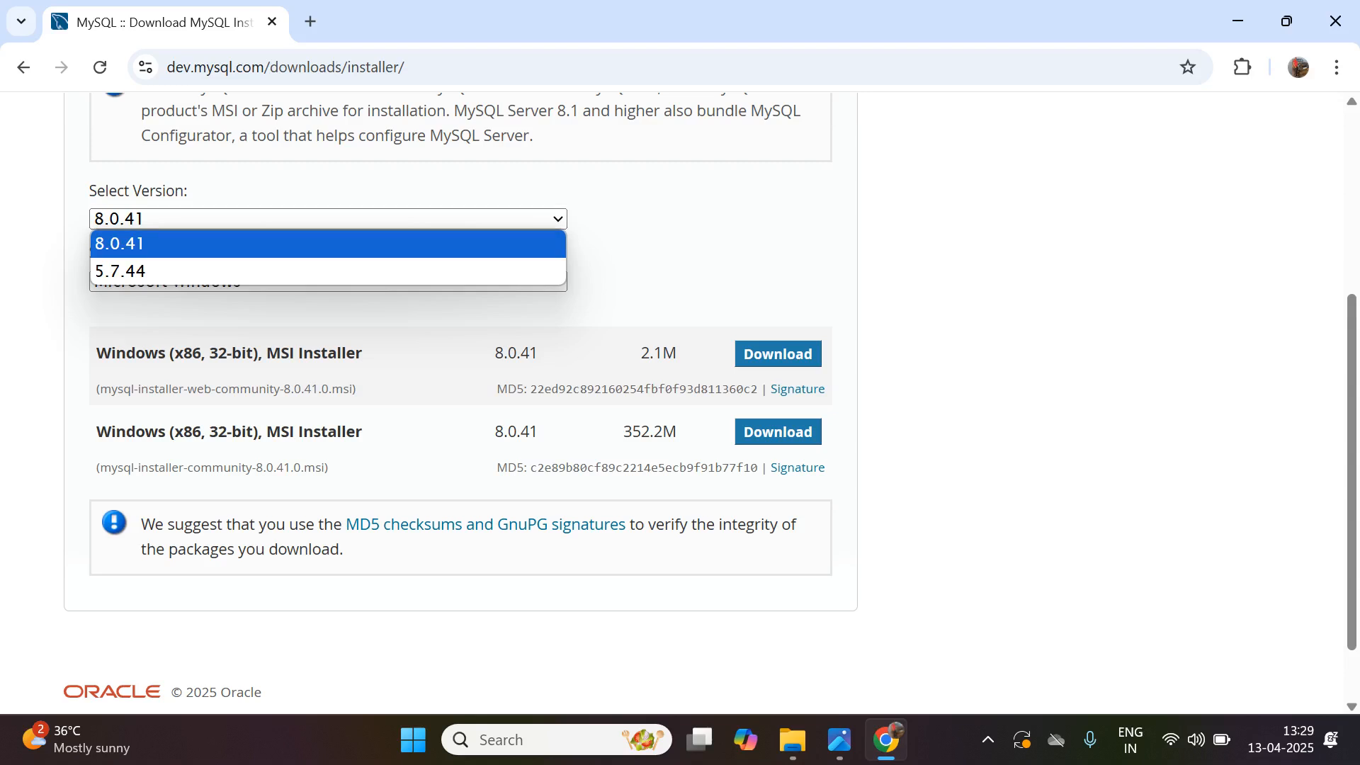
{"action": "left_click", "coordinate": [328, 243]}
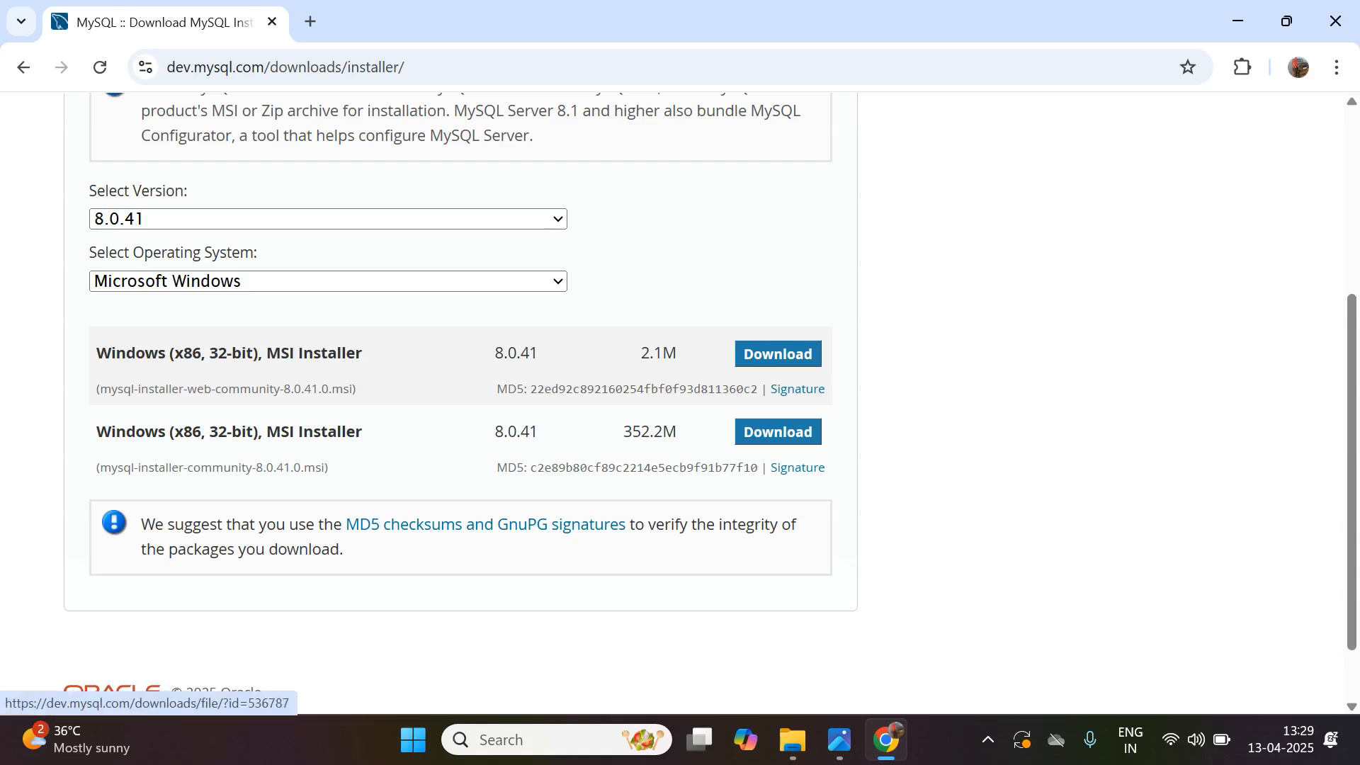
{"action": "left_click", "coordinate": [778, 432]}
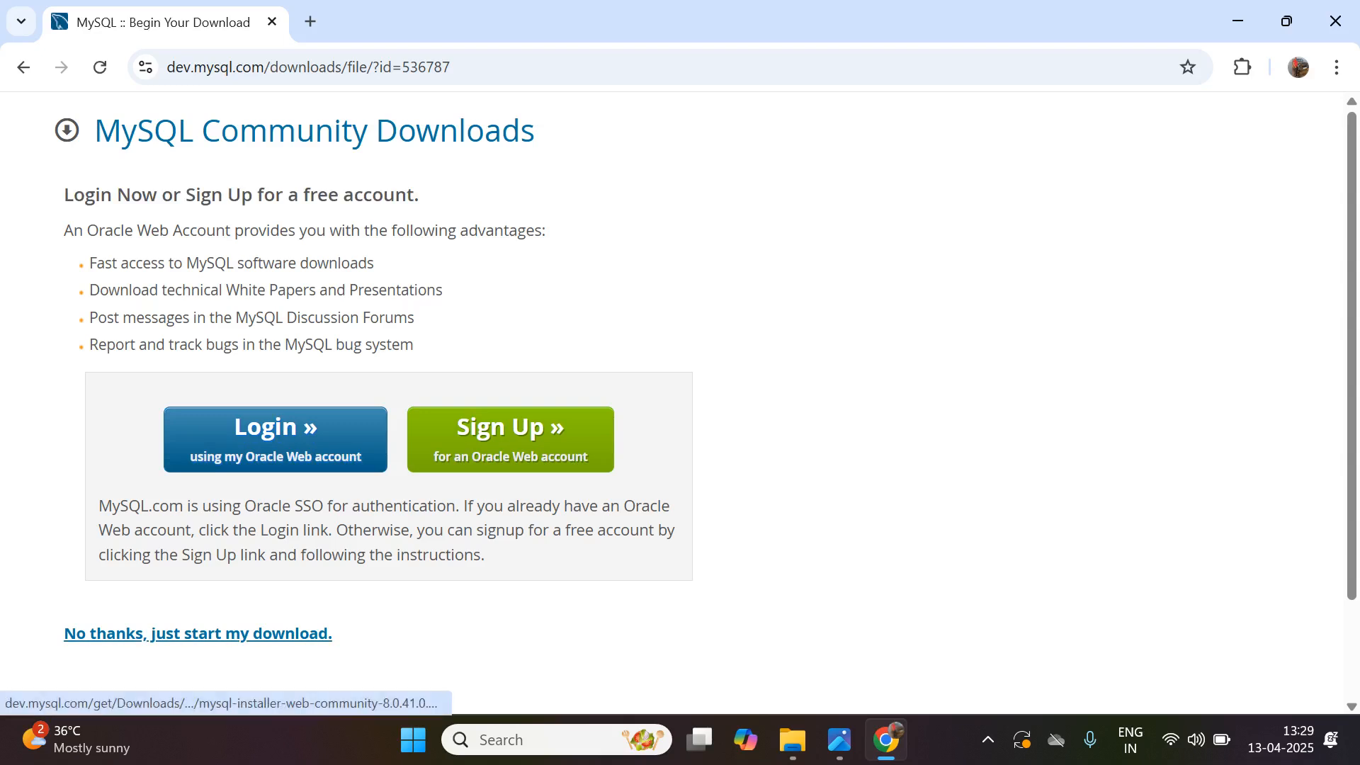
{"action": "left_click", "coordinate": [198, 633]}
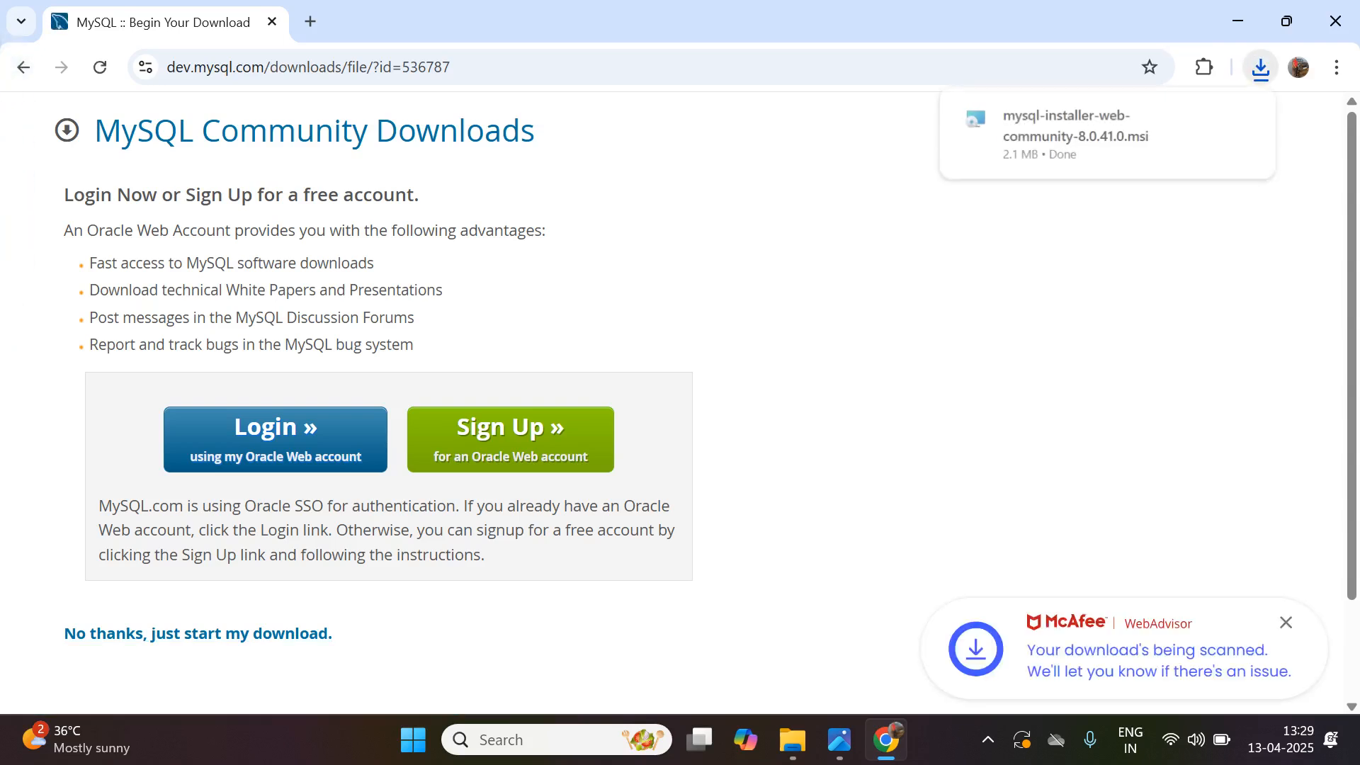
- Show the downloaded installer in its folder, run it and accept the Server only setup type
{"action": "left_click", "coordinate": [1238, 119]}
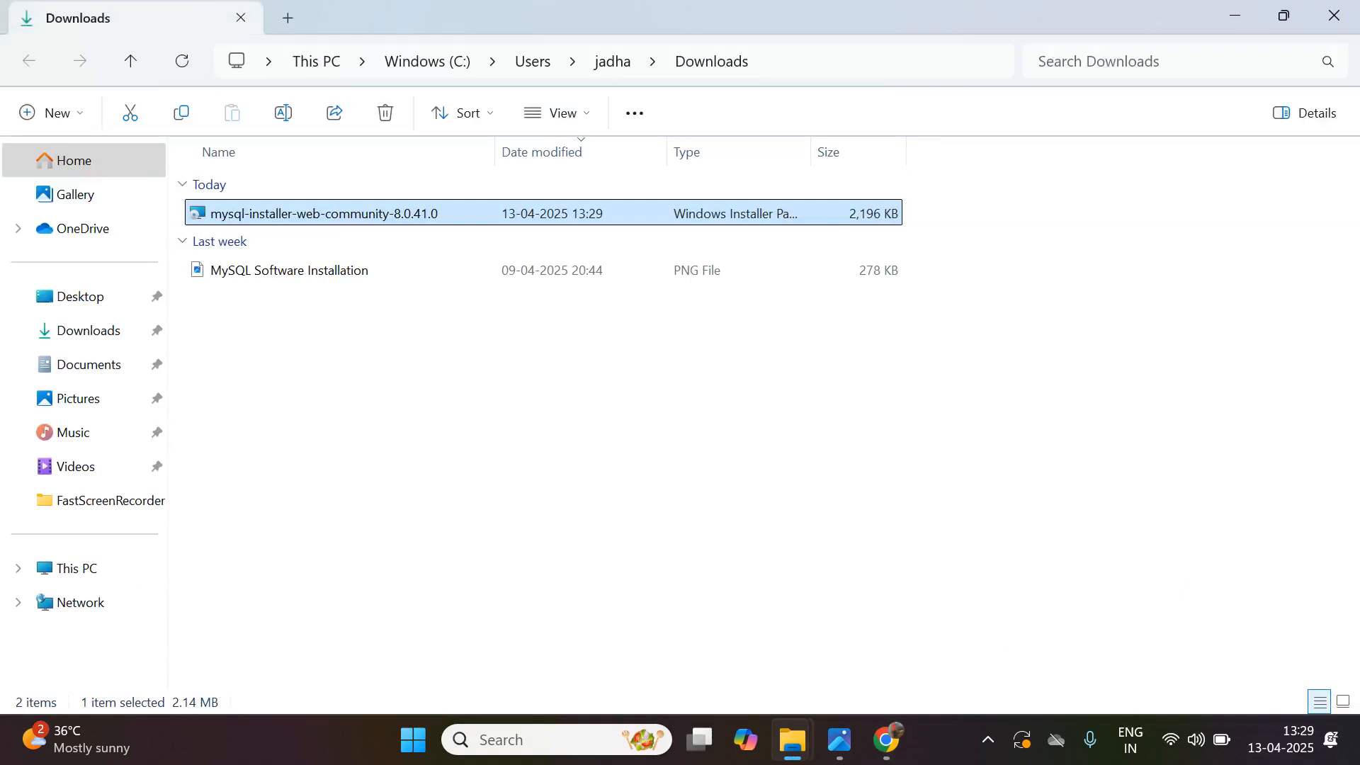
{"action": "double_click", "coordinate": [349, 213]}
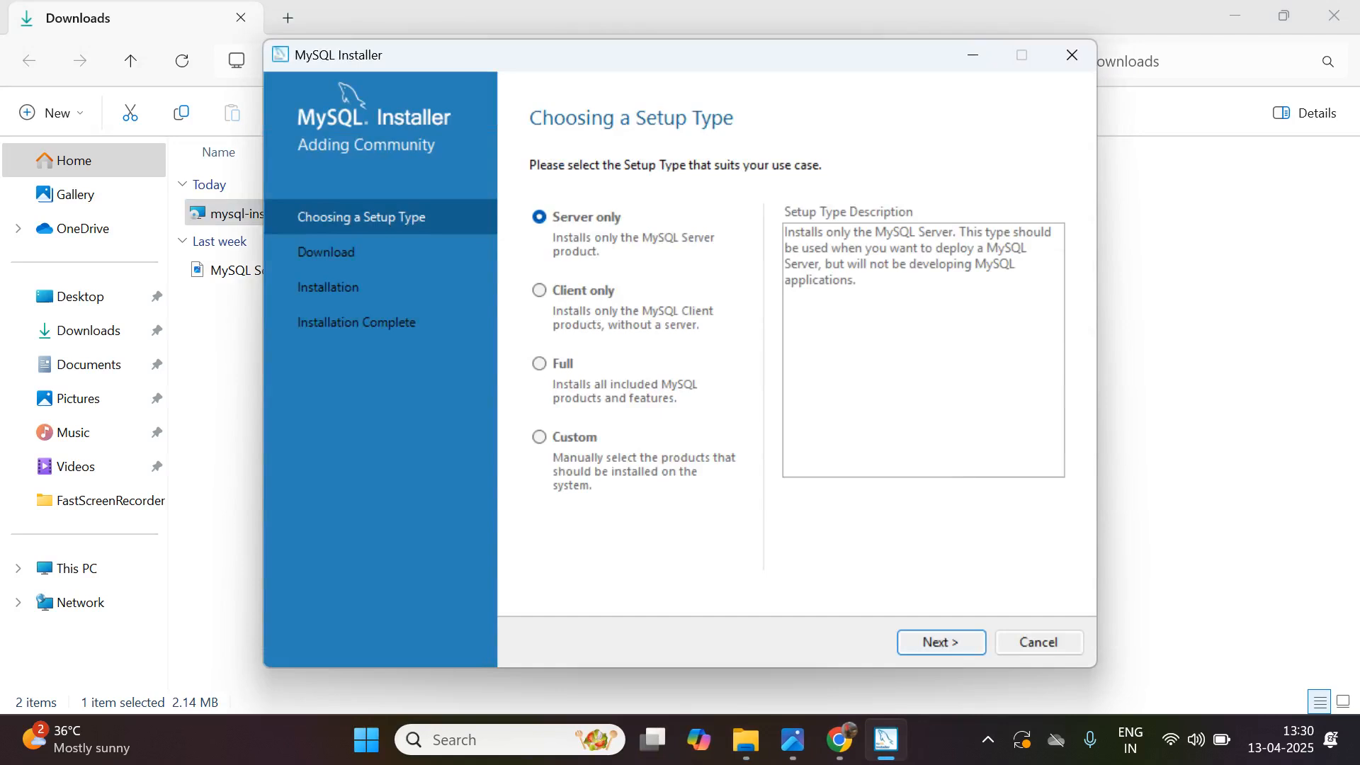
{"action": "key", "text": "Return"}
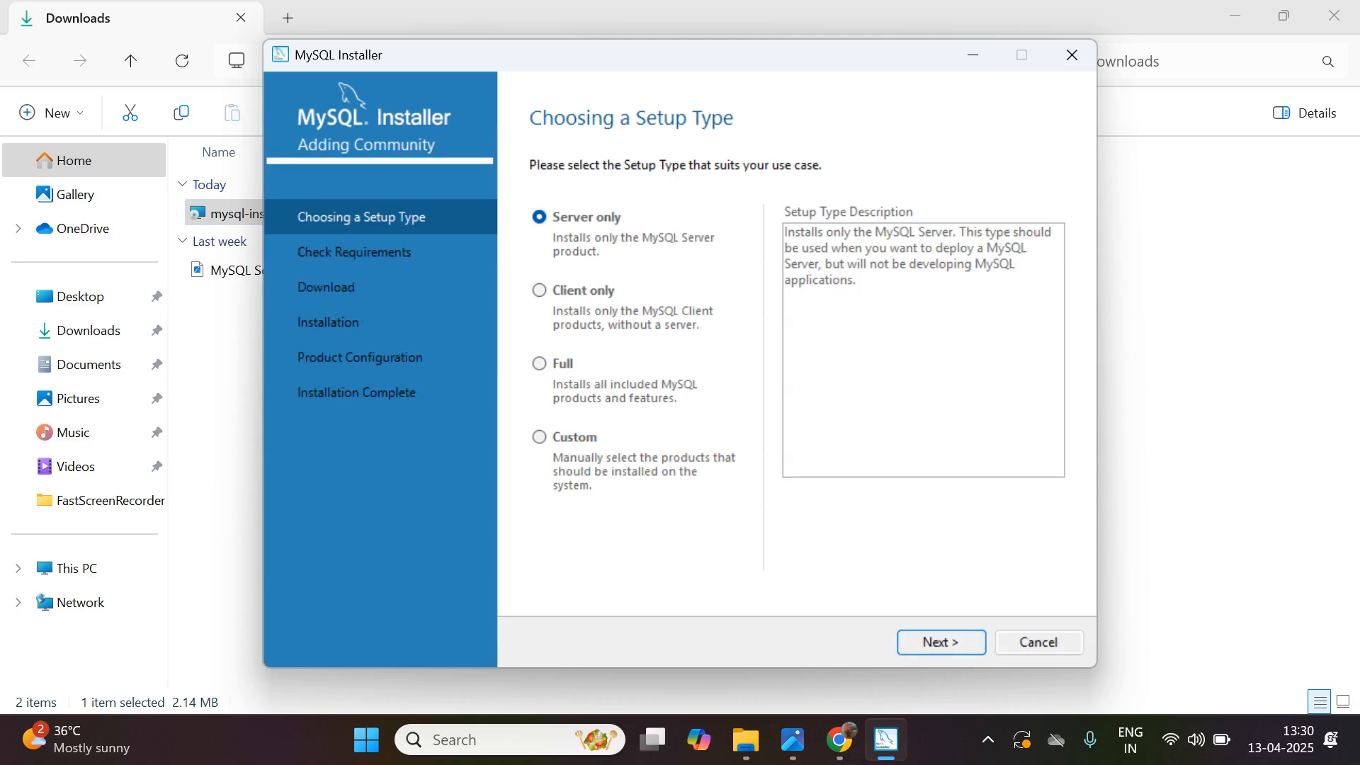
- Resolve the failing requirement by installing the Microsoft Visual C++ 2015-2019 Redistributable (x64), agreeing to its license terms
{"action": "left_click", "coordinate": [843, 642]}
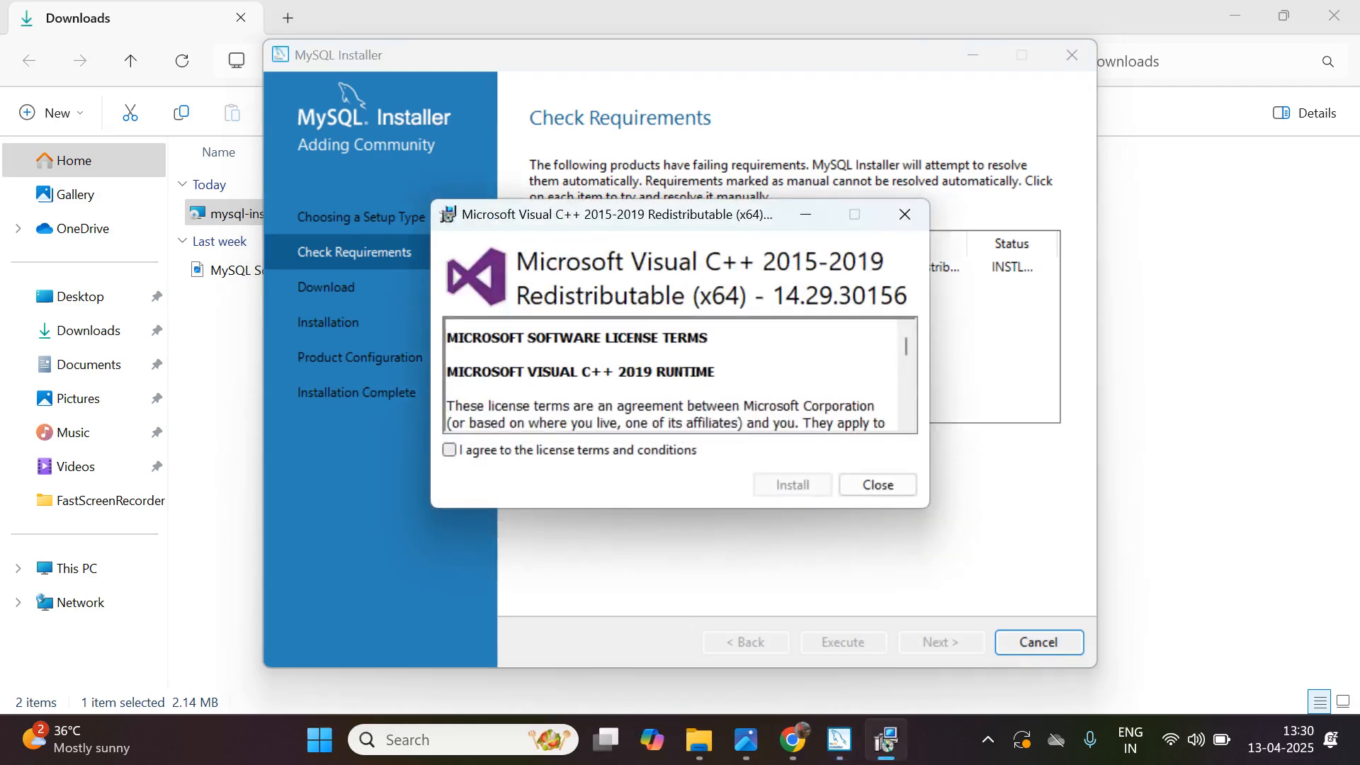
{"action": "left_click", "coordinate": [449, 450]}
{"action": "left_click", "coordinate": [792, 484]}
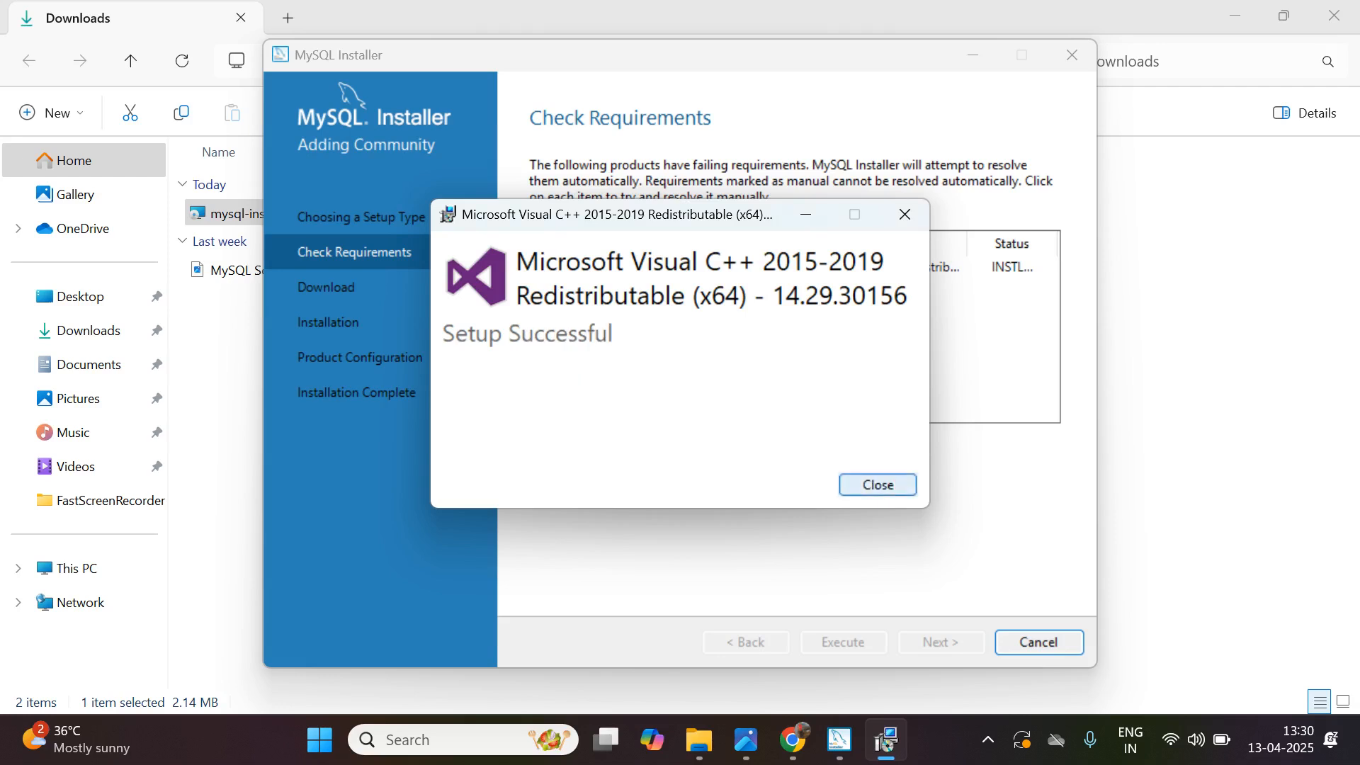
{"action": "key", "text": "Return"}
{"action": "key", "text": "Return"}
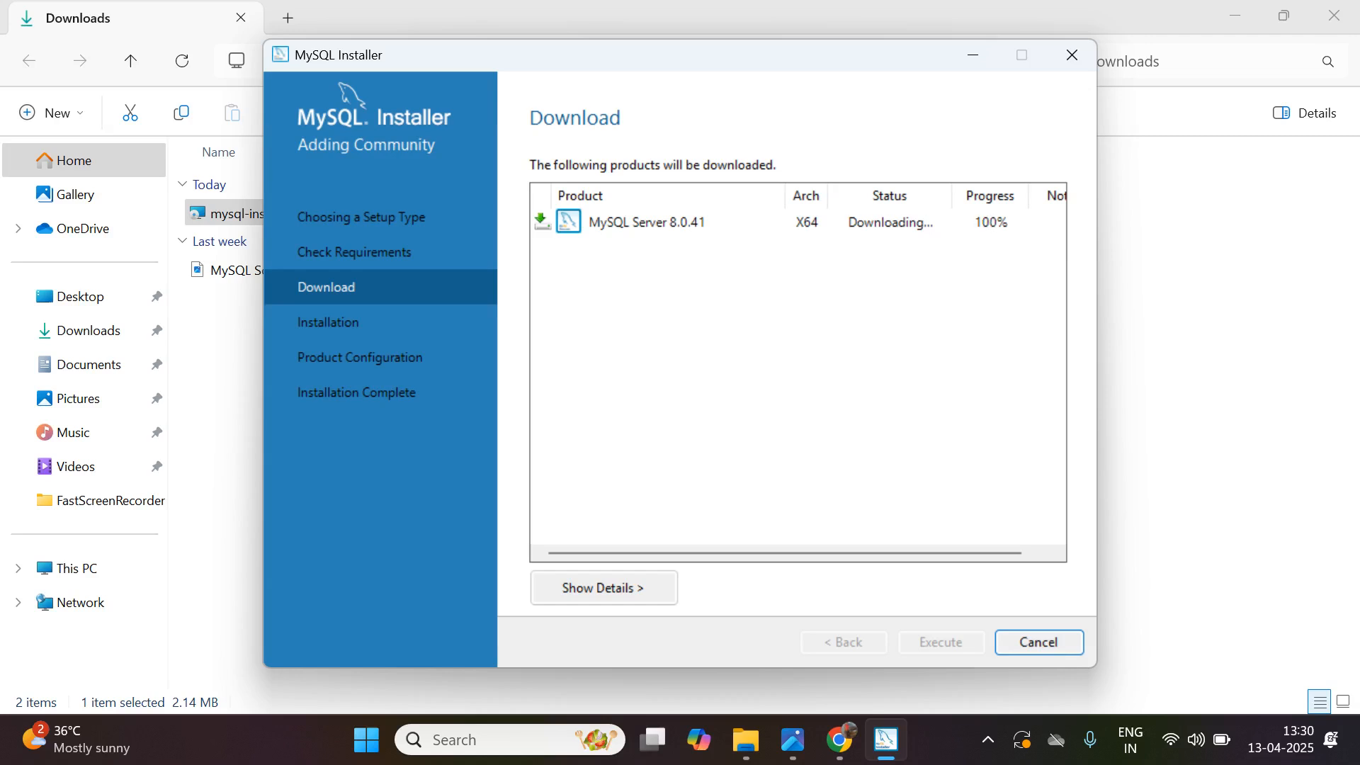
- Download and install MySQL Server 8.0.41, continuing to the product configuration stage
{"action": "key", "text": "Return"}
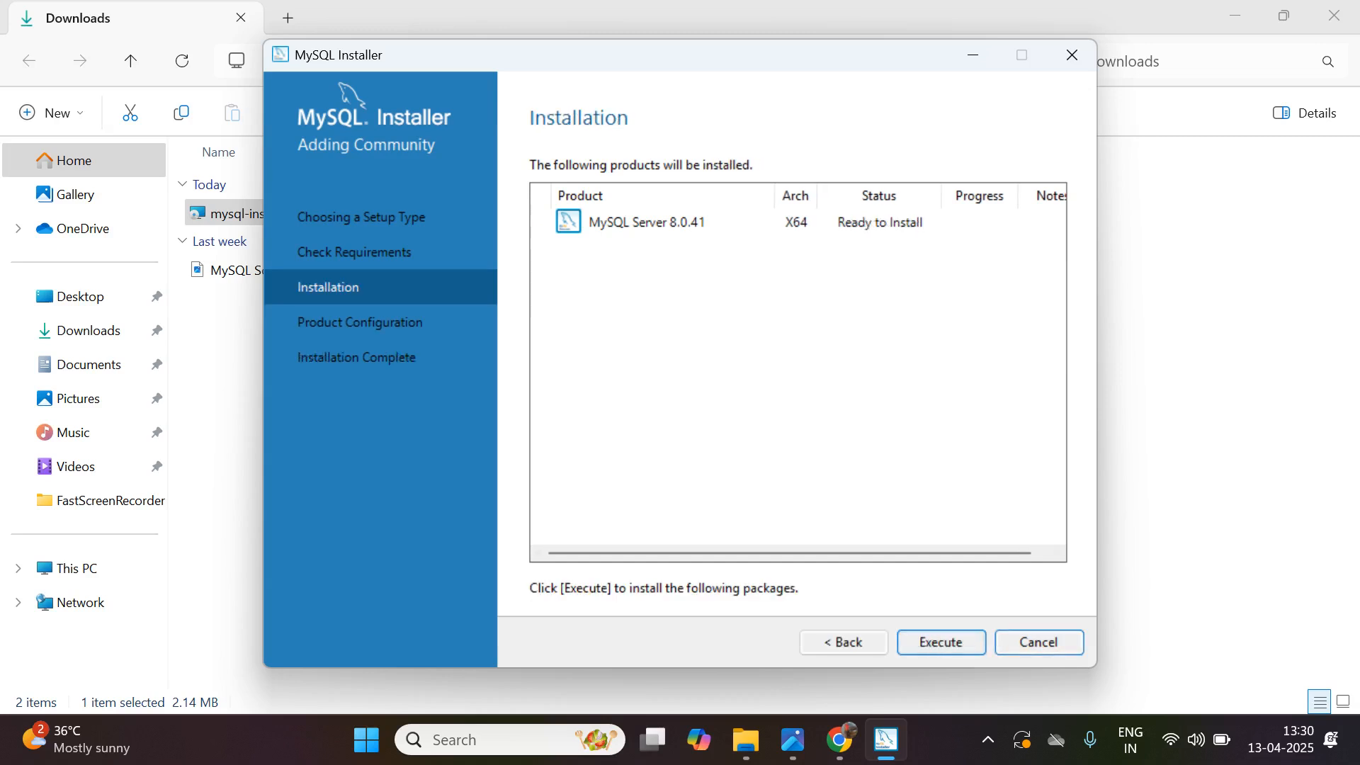
{"action": "key", "text": "Return"}
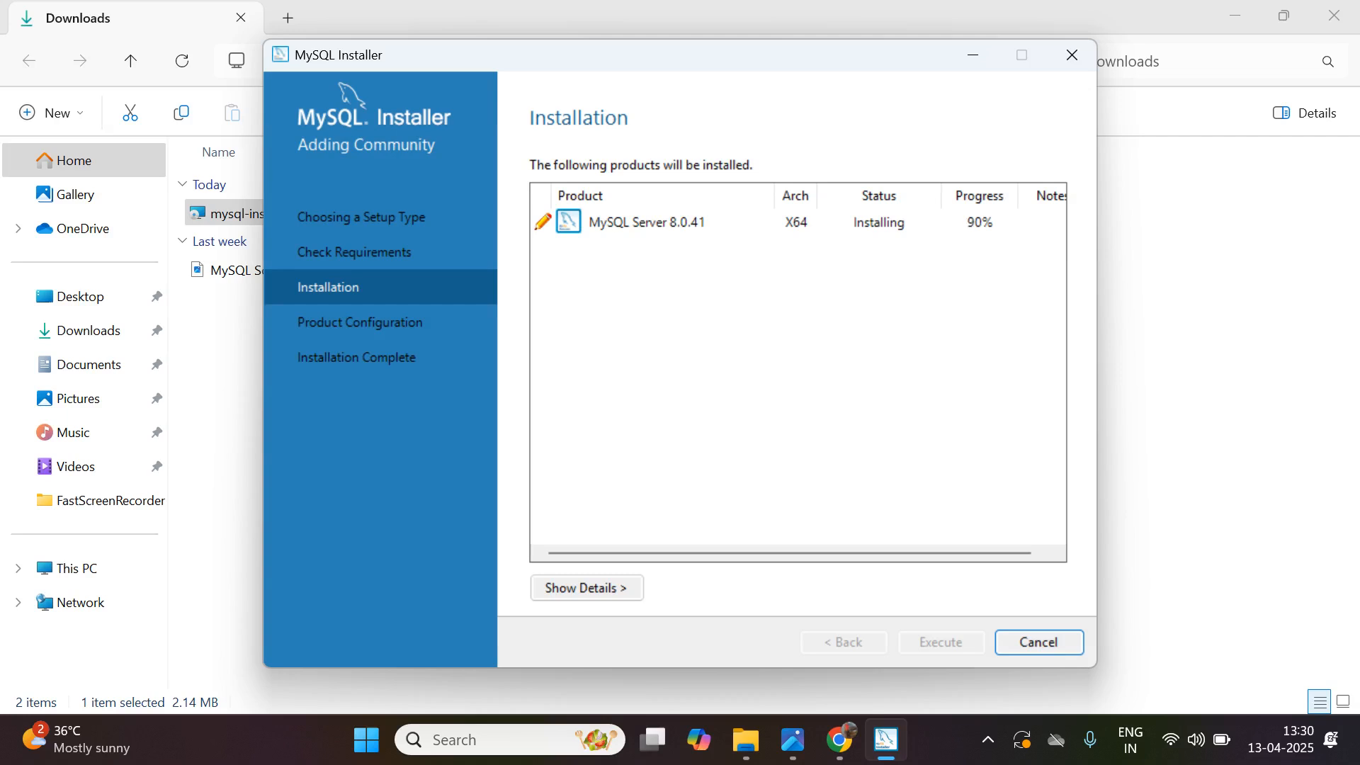
{"action": "left_click", "coordinate": [941, 643]}
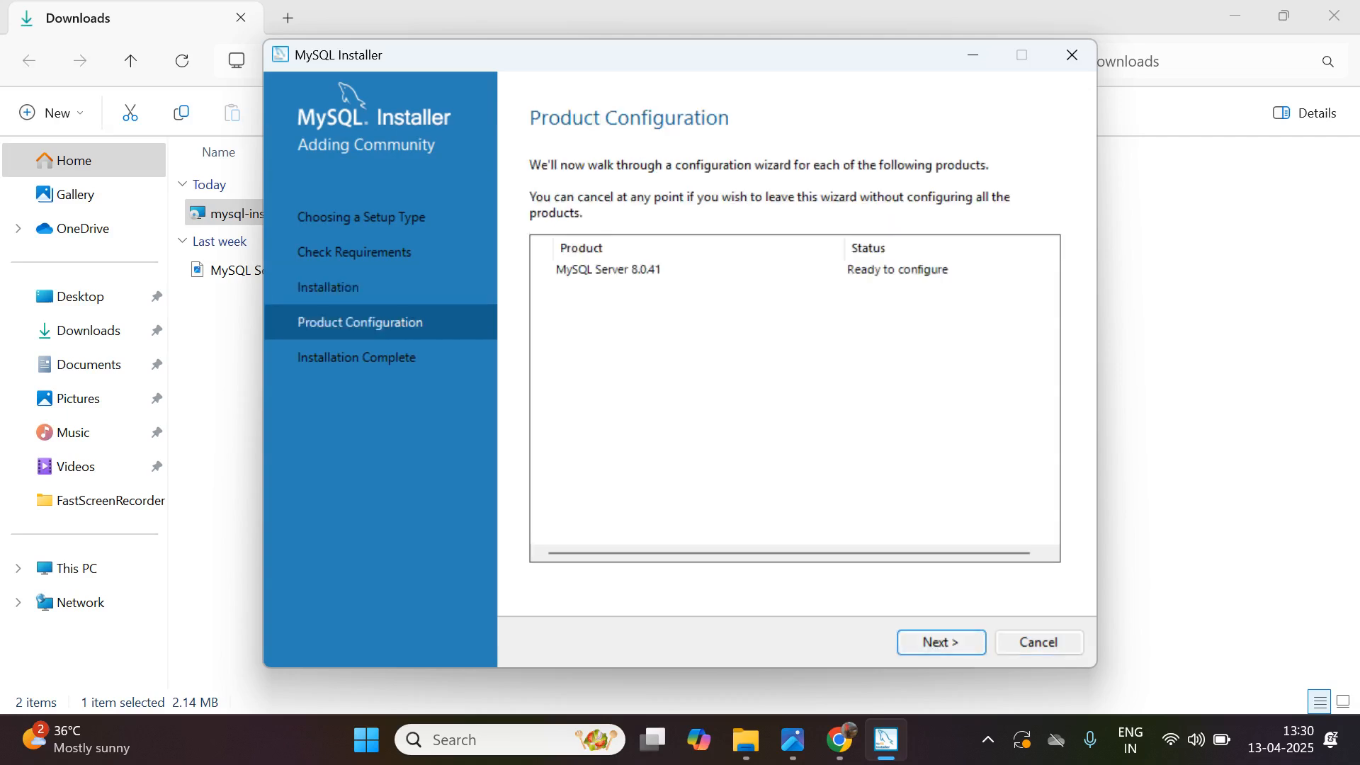
- Keep the Development Computer configuration with TCP/IP port 3306 and choose the legacy authentication method (MySQL 5.x compatibility)
{"action": "left_click", "coordinate": [940, 642]}
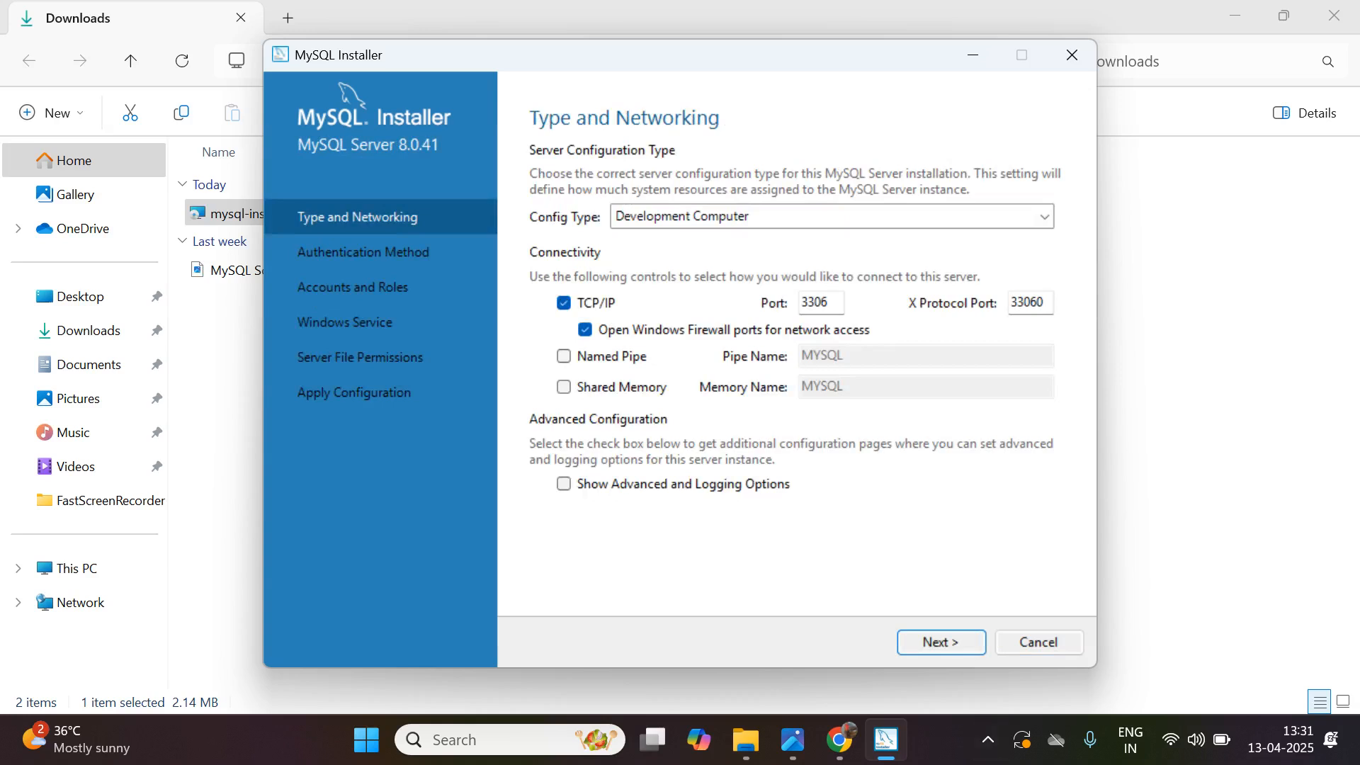
{"action": "left_click_drag", "start_coordinate": [830, 302], "coordinate": [800, 302]}
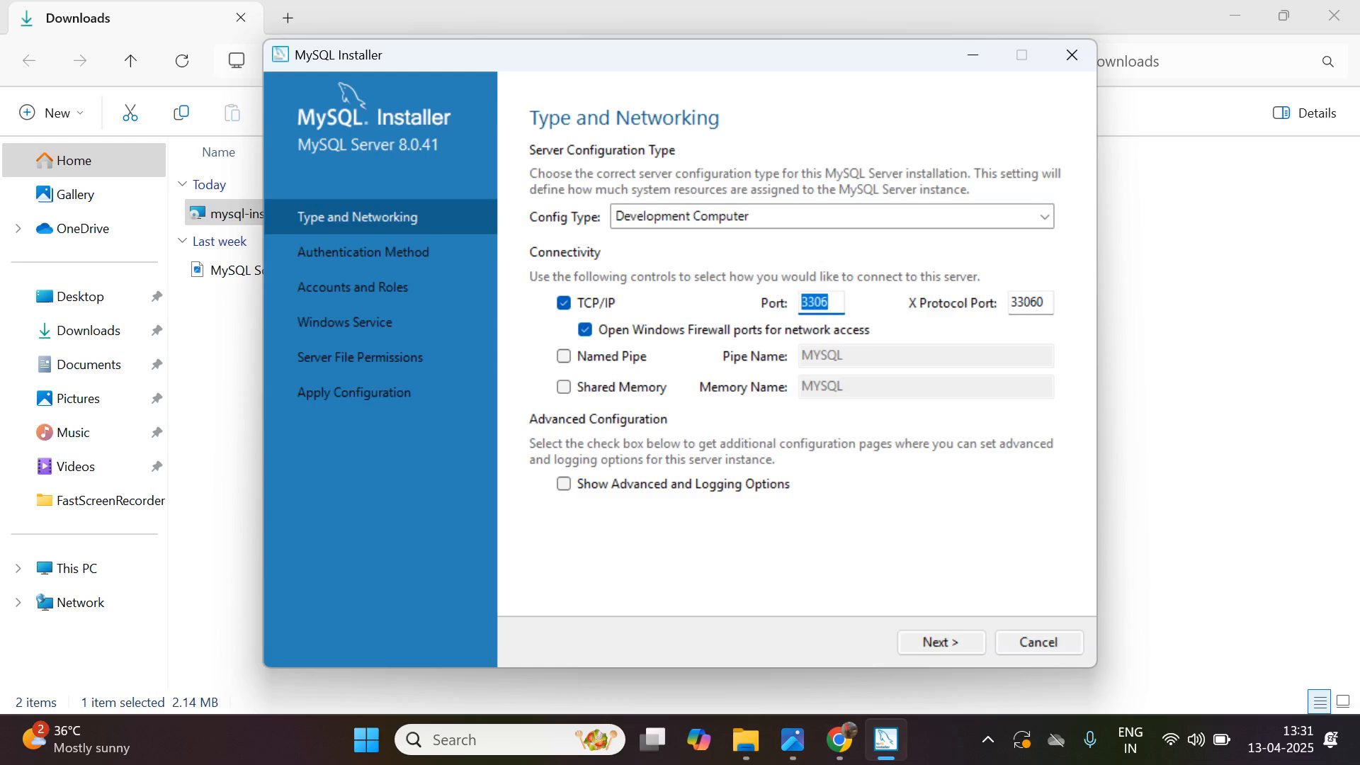
{"action": "left_click", "coordinate": [942, 643]}
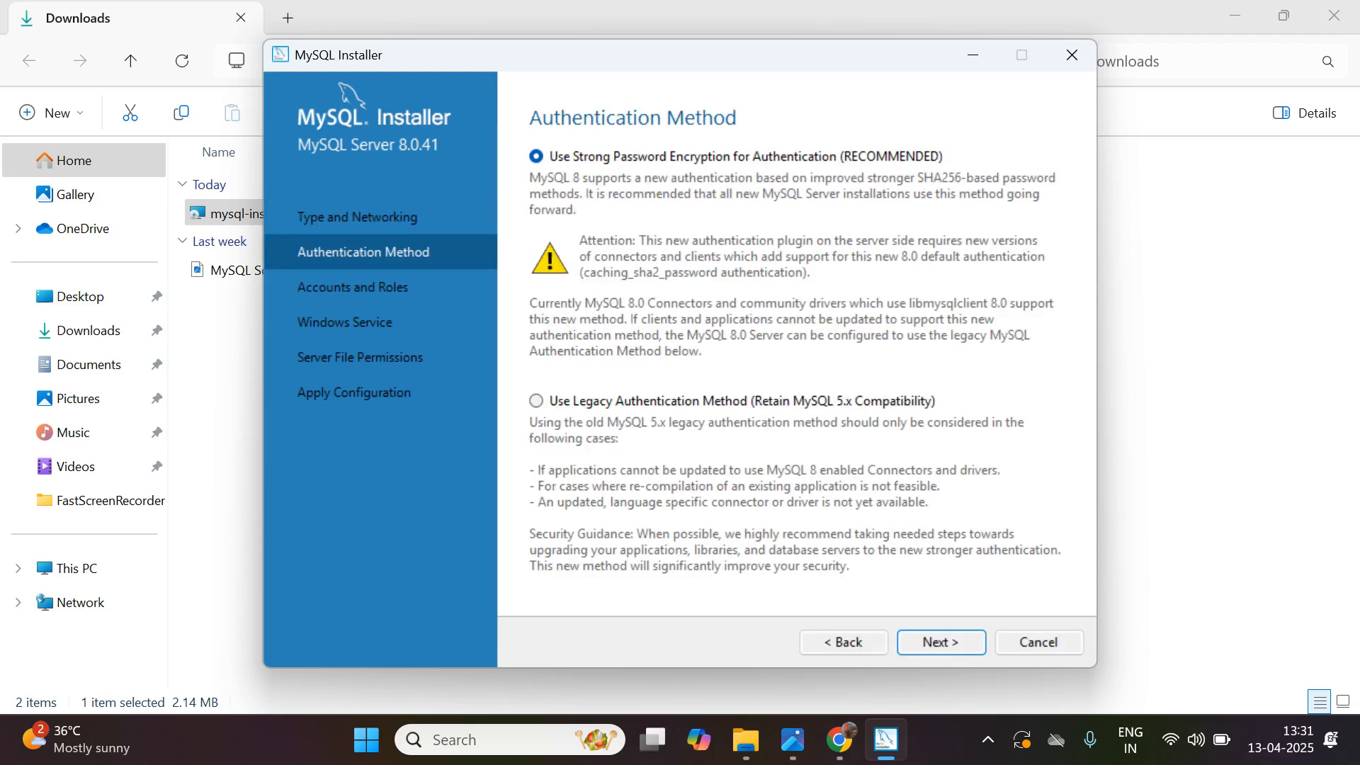
{"action": "left_click", "coordinate": [536, 401]}
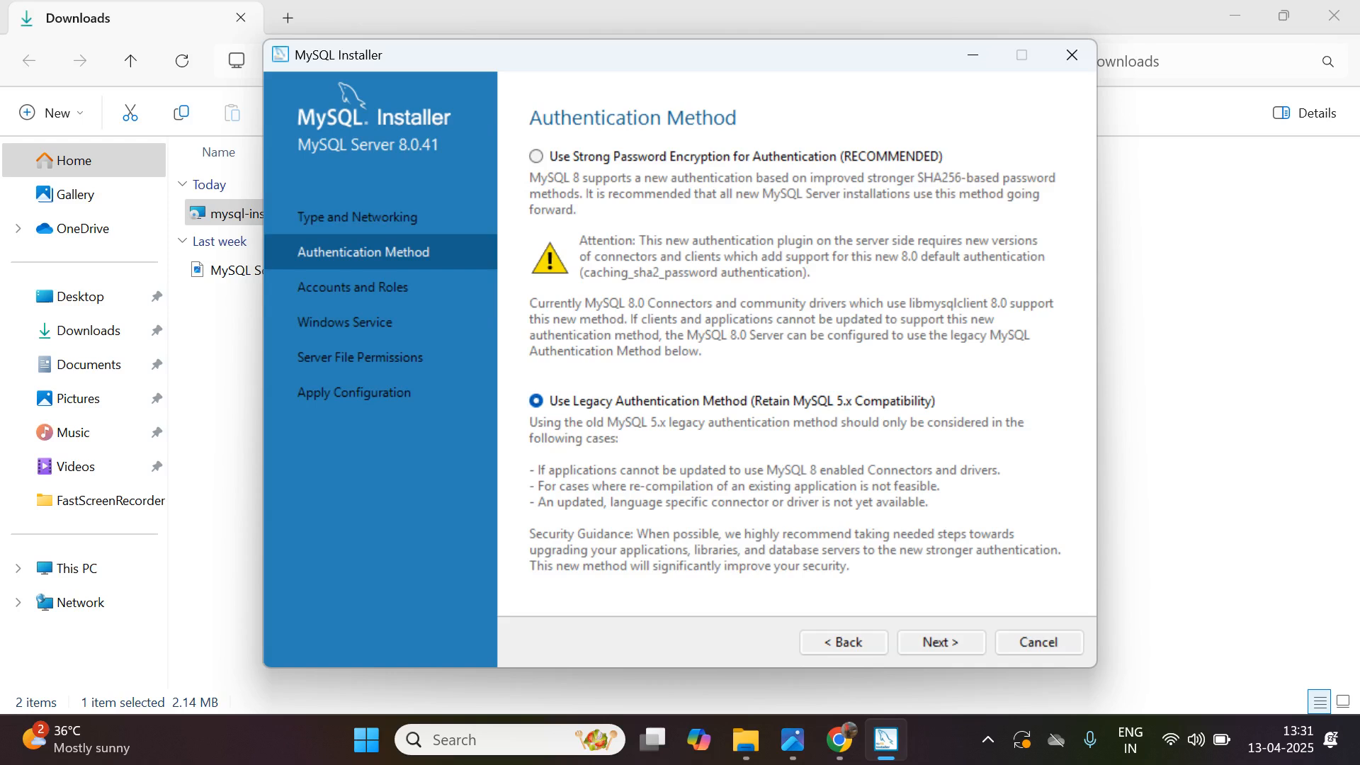
{"action": "left_click", "coordinate": [942, 642]}
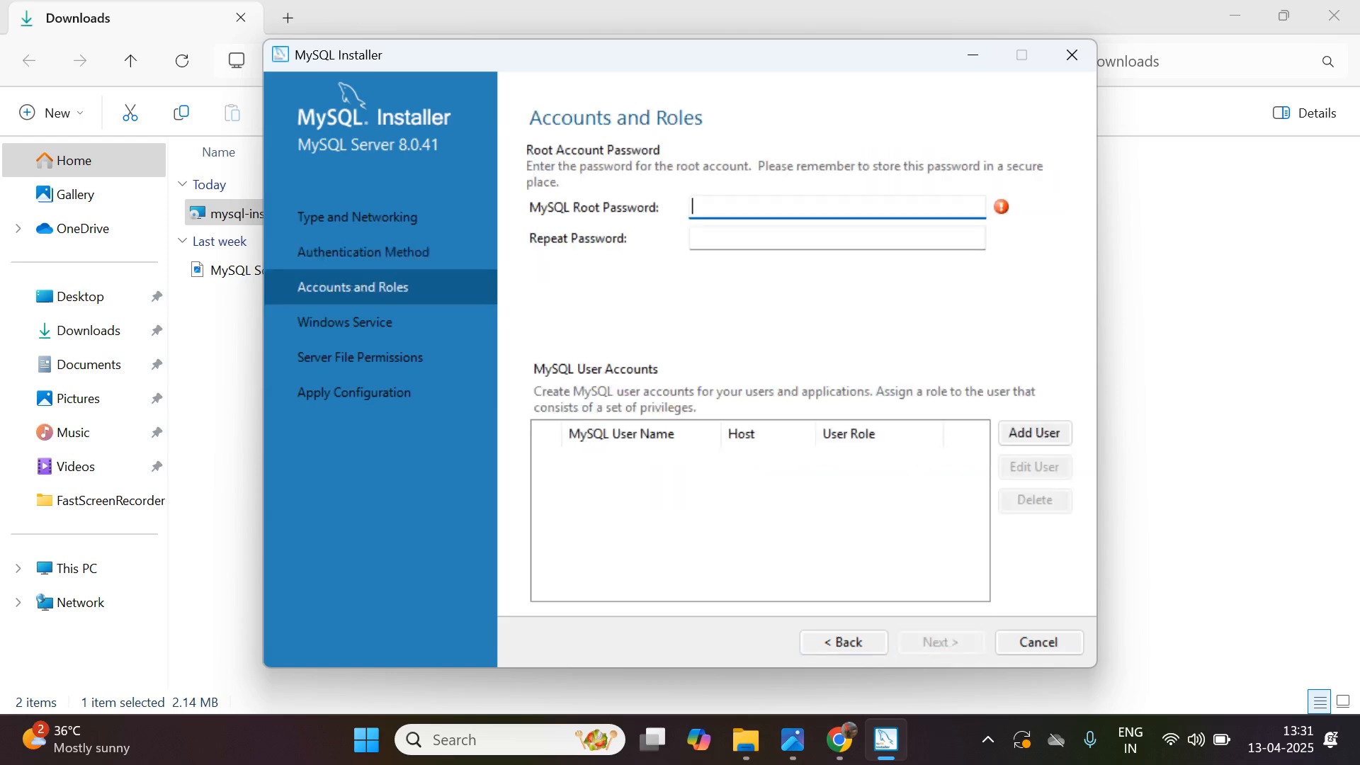
- Enter and repeat the MySQL root password, then accept the default Windows service settings
{"action": "type", "text": "••••"}
{"action": "left_click", "coordinate": [836, 238]}
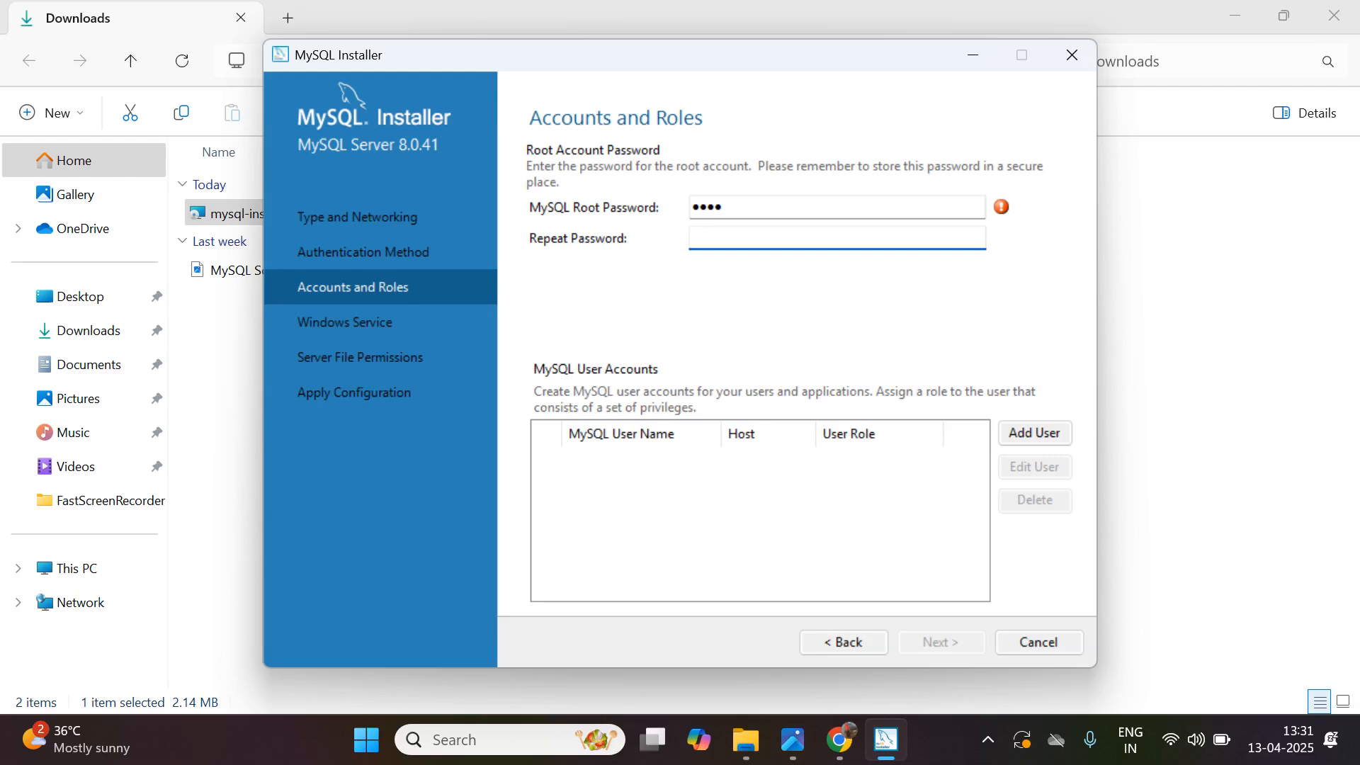
{"action": "type", "text": "••••"}
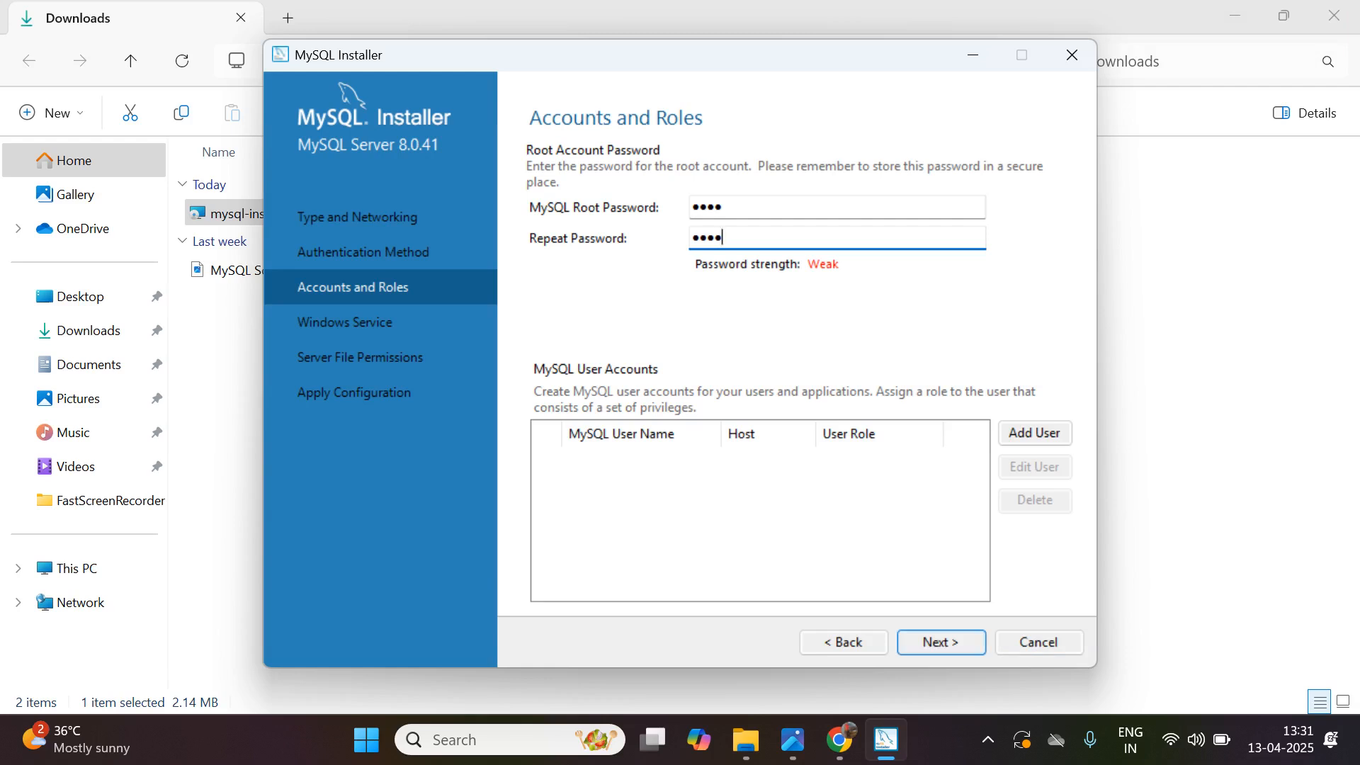
{"action": "left_click", "coordinate": [941, 642]}
{"action": "left_click", "coordinate": [941, 643]}
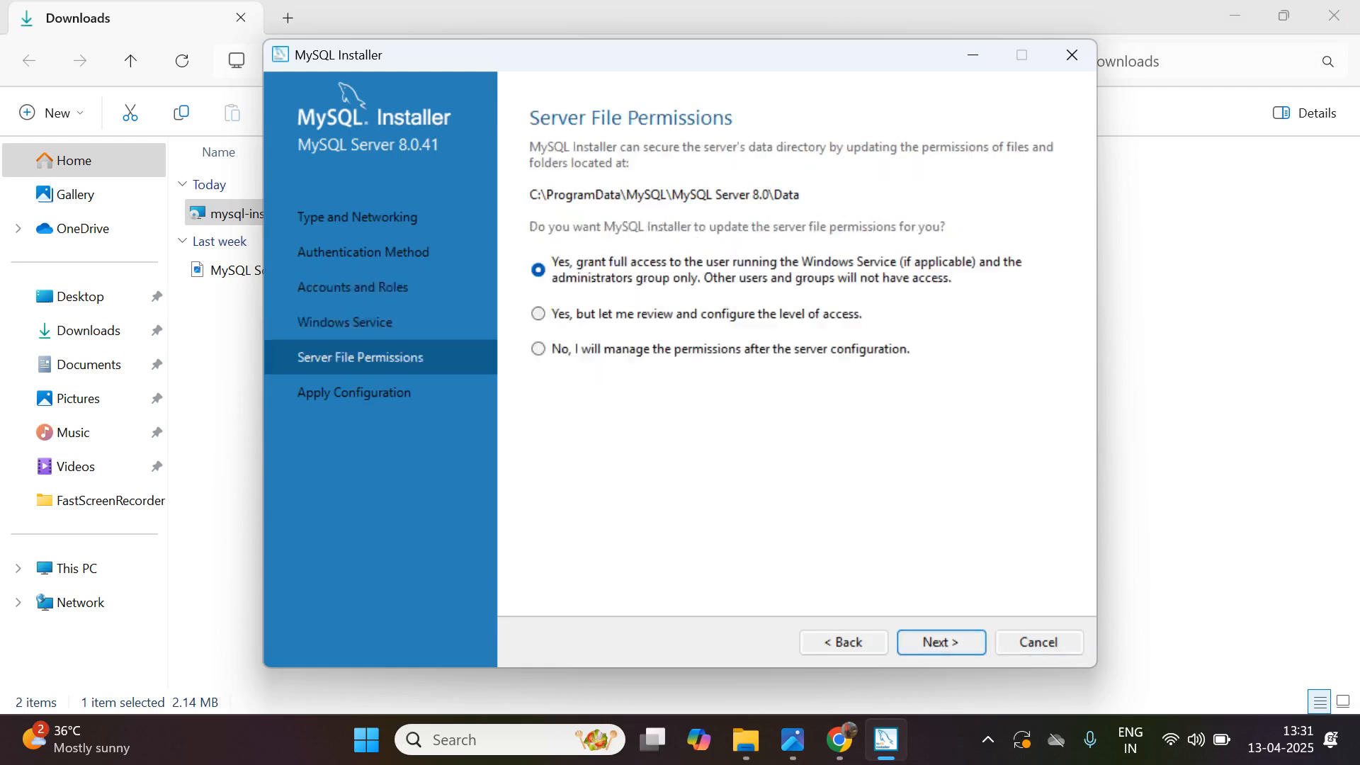
- Accept full-access server file permissions, apply the server configuration and finish the MySQL Installer
{"action": "key", "text": "Return"}
{"action": "key", "text": "Return"}
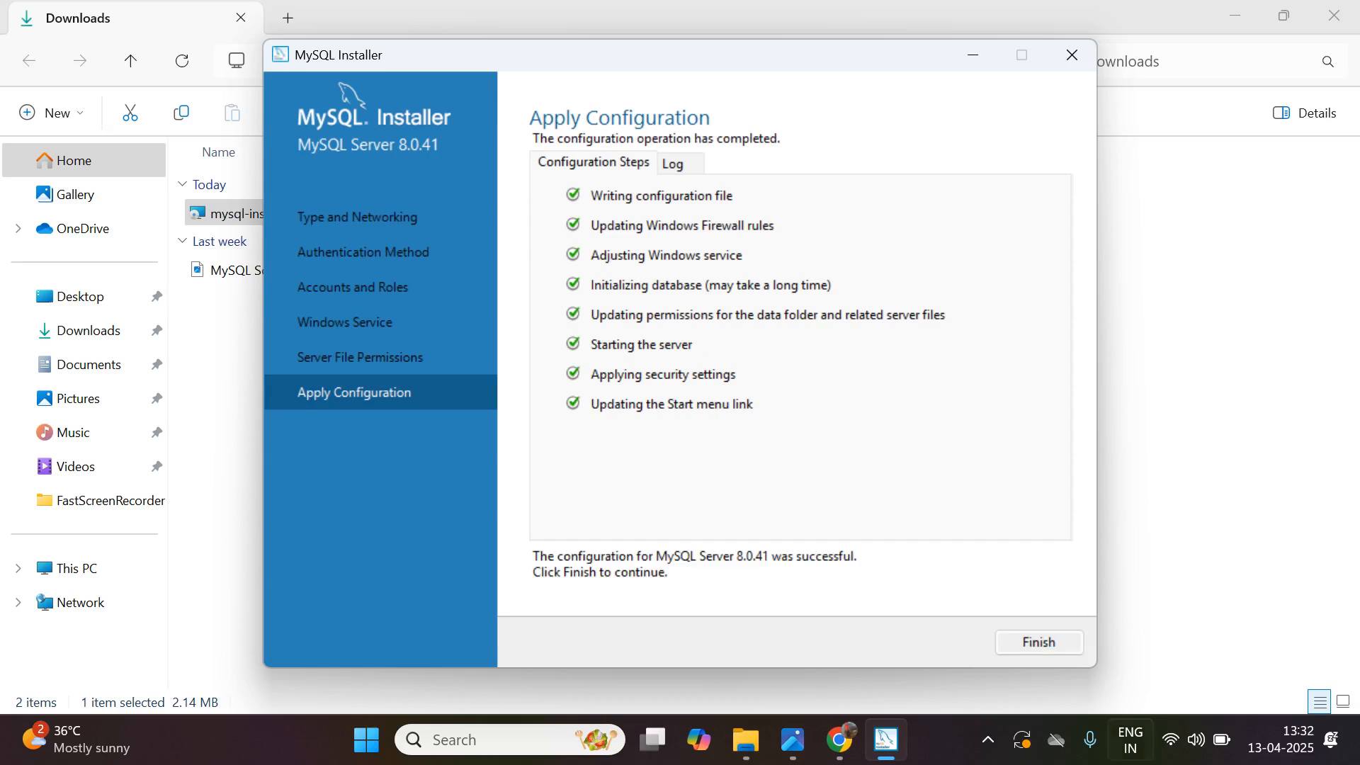
{"action": "key", "text": "Return"}
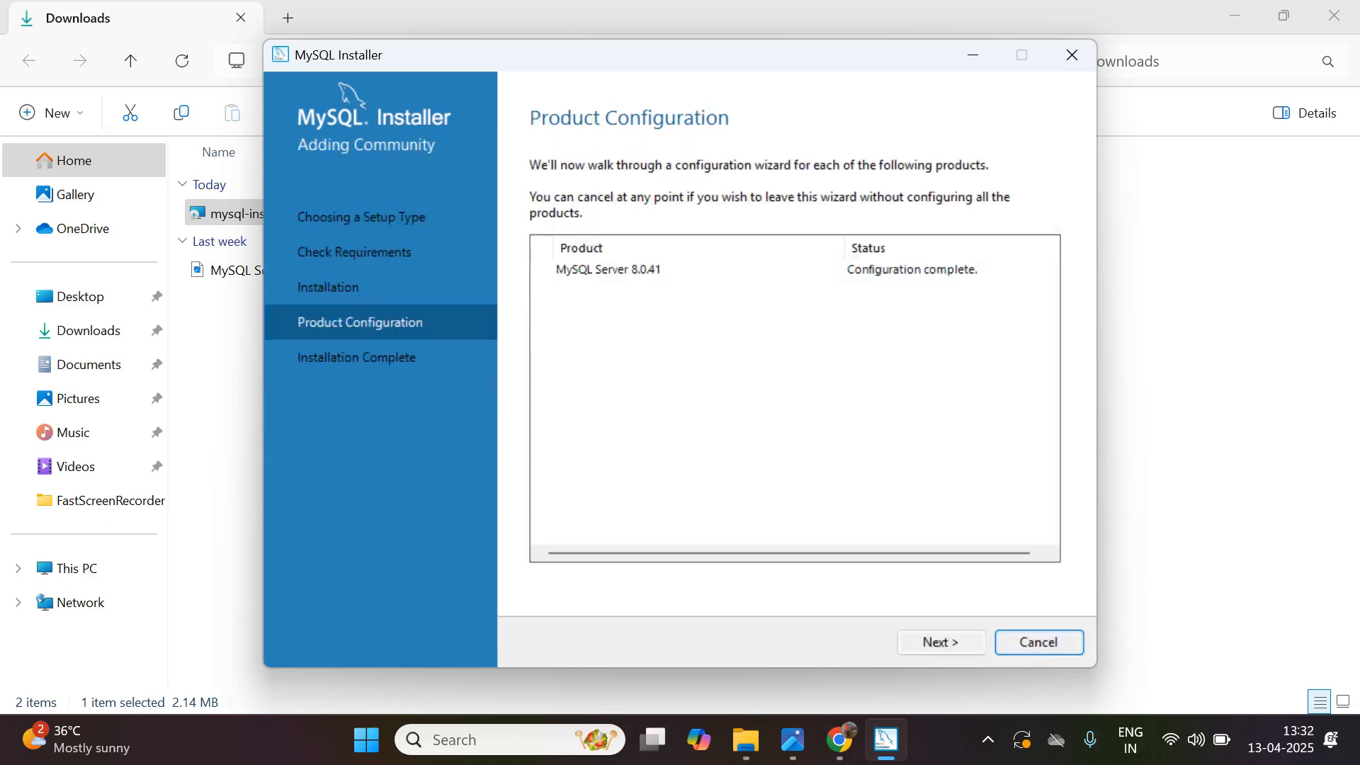
{"action": "key", "text": "Return"}
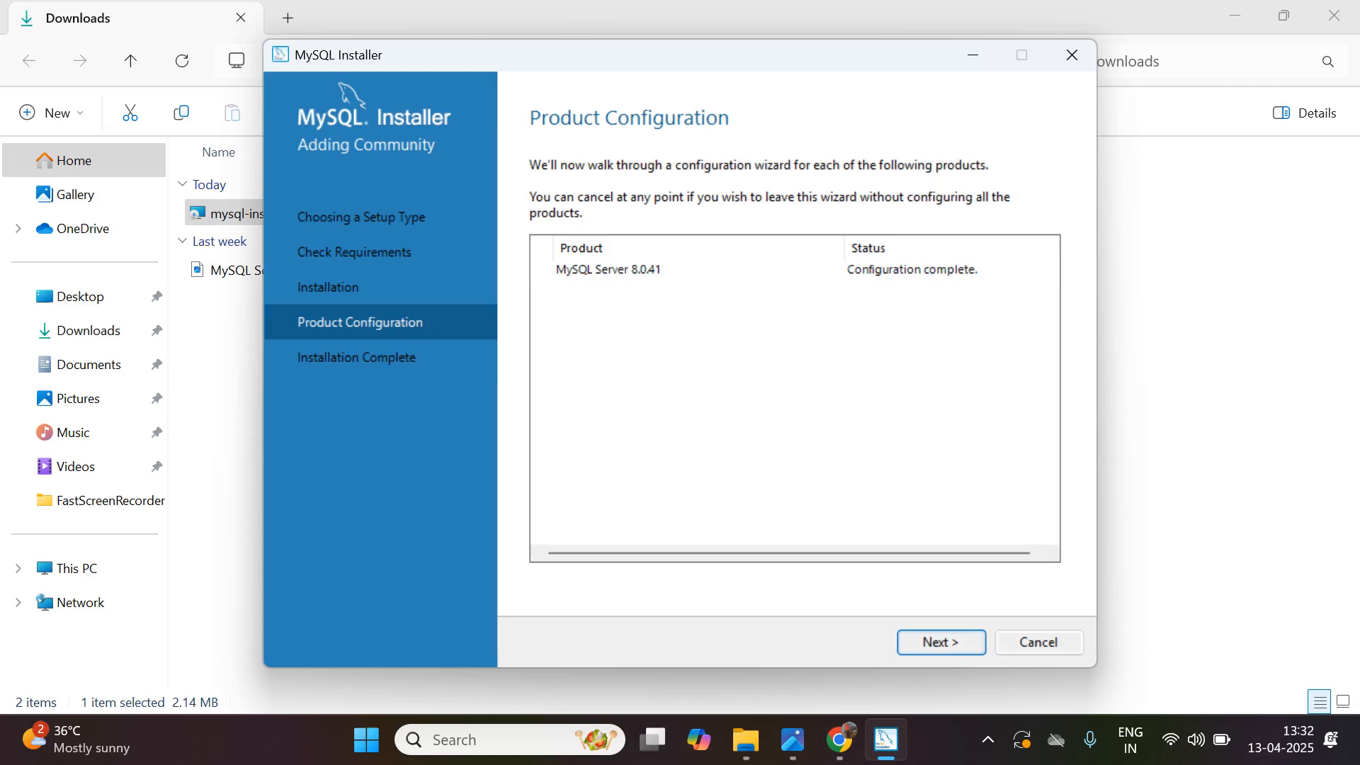
{"action": "key", "text": "Return"}
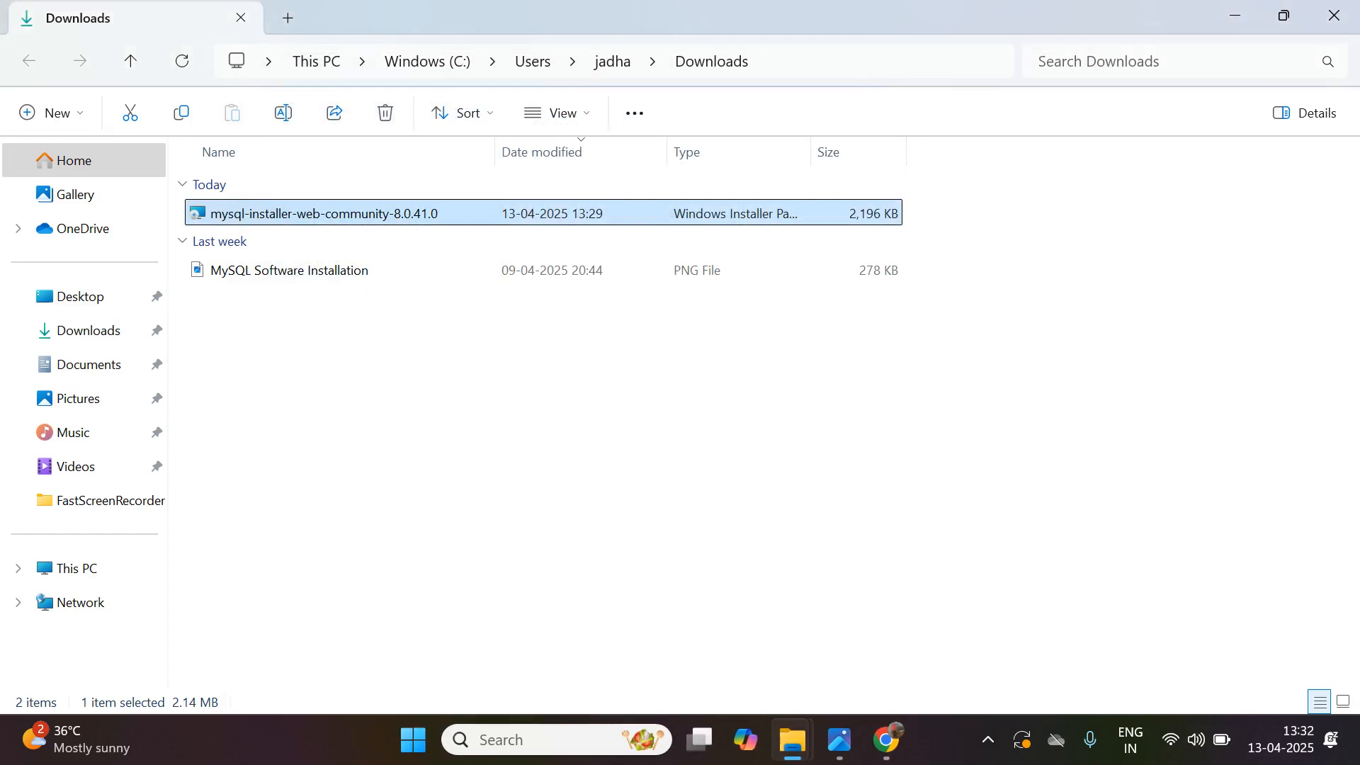
- Open the MySQL 8.0 Command Line Client, log in with the root password and maximize its window
{"action": "key", "text": "super"}
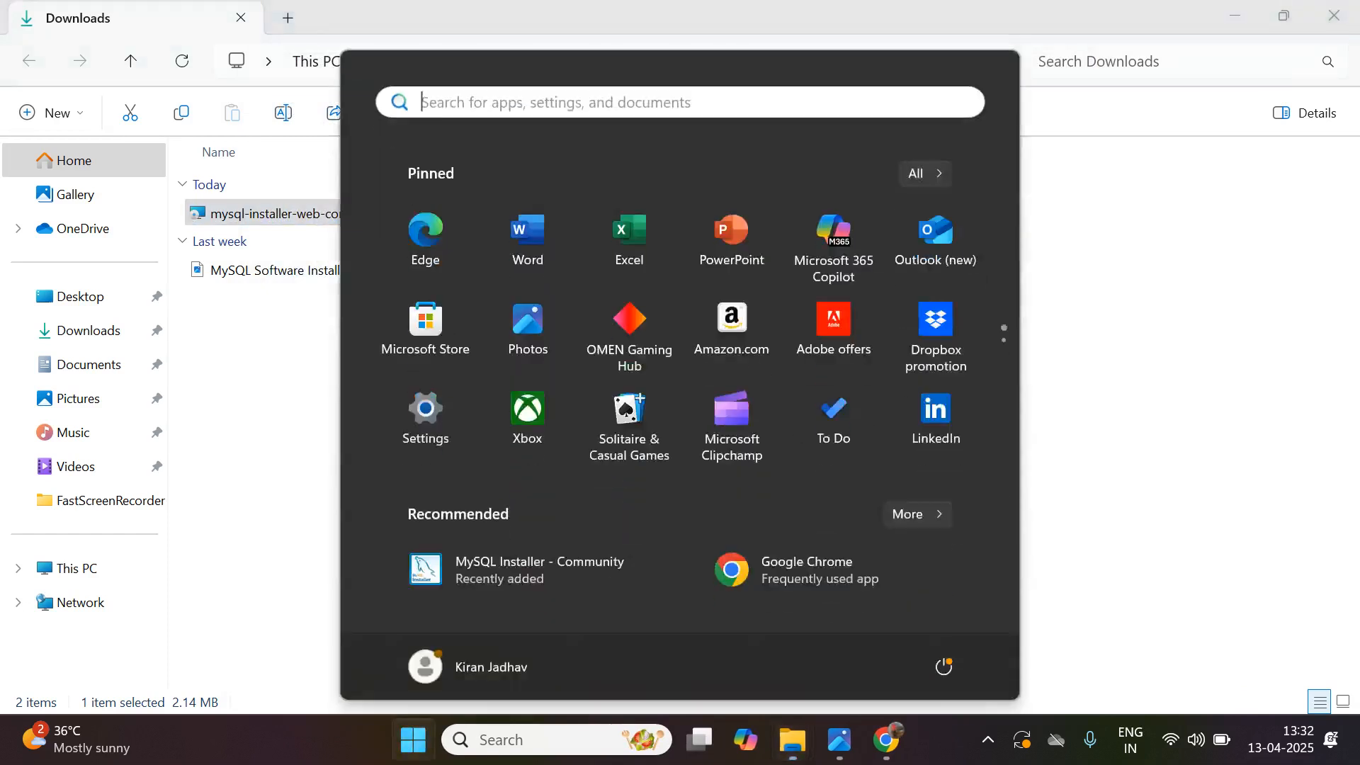
{"action": "type", "text": "mysql"}
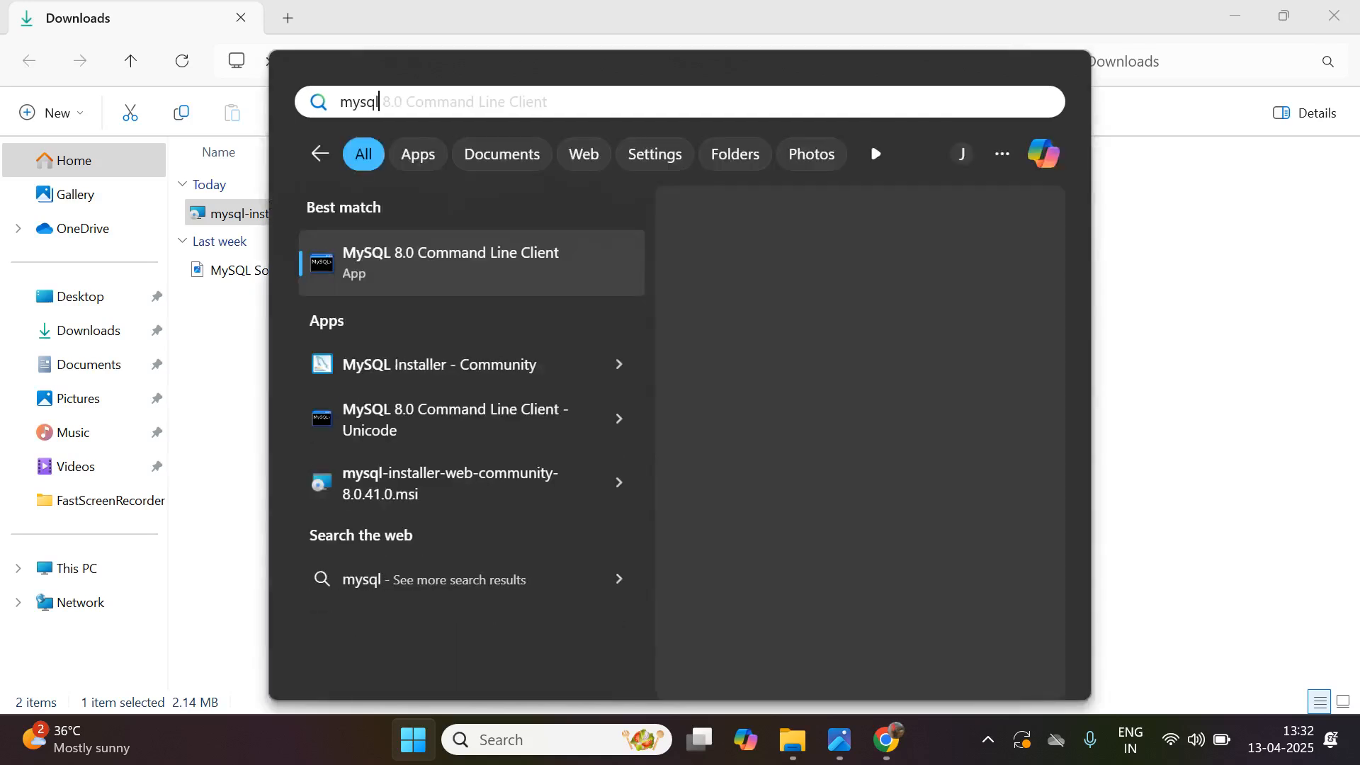
{"action": "key", "text": "Return"}
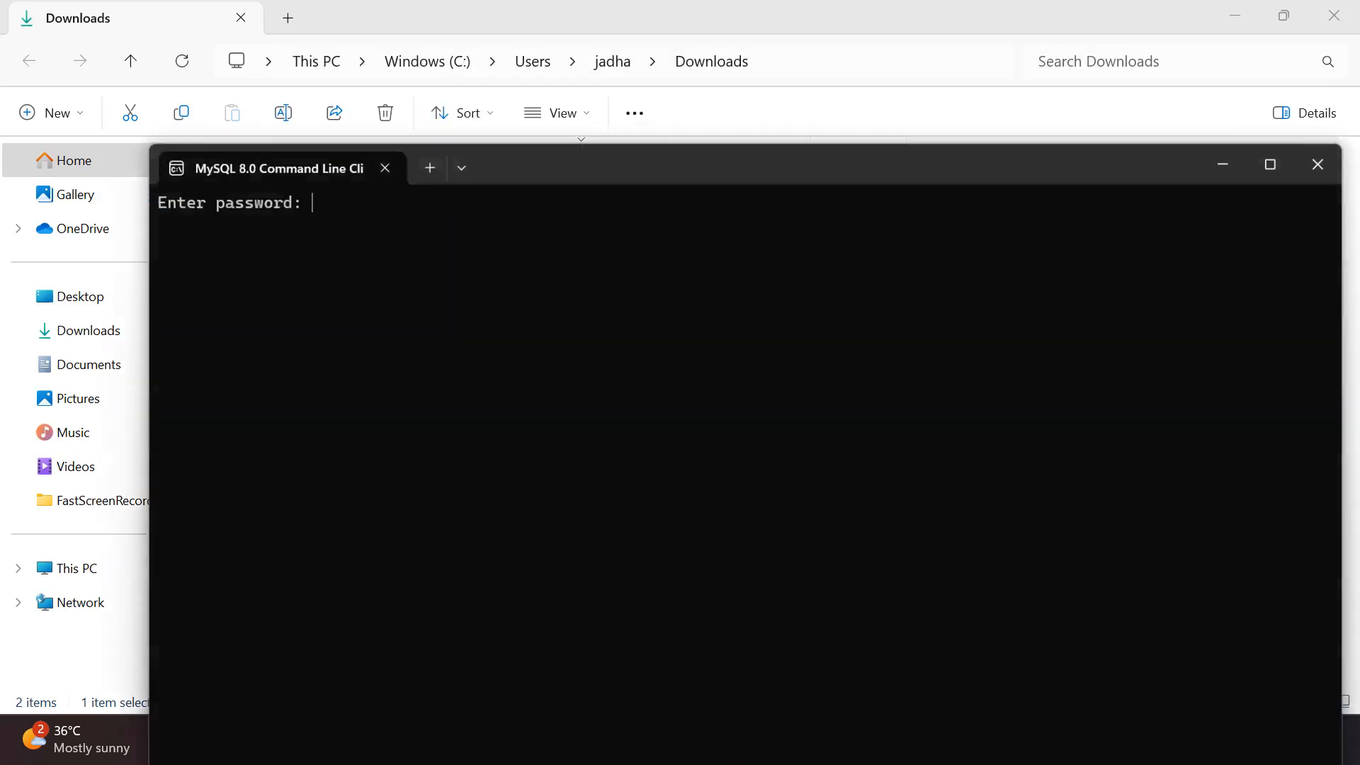
{"action": "type", "text": "root"}
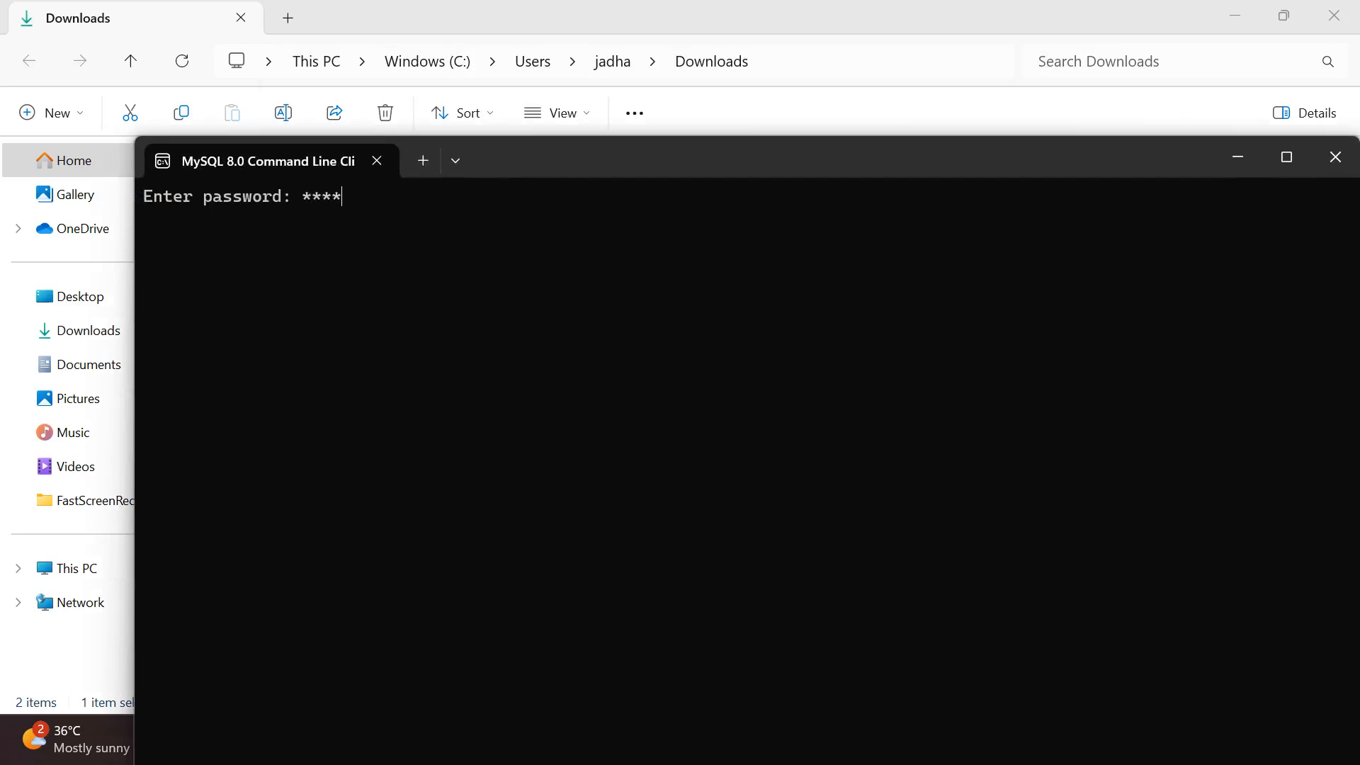
{"action": "key", "text": "Return"}
{"action": "left_click", "coordinate": [1287, 157]}
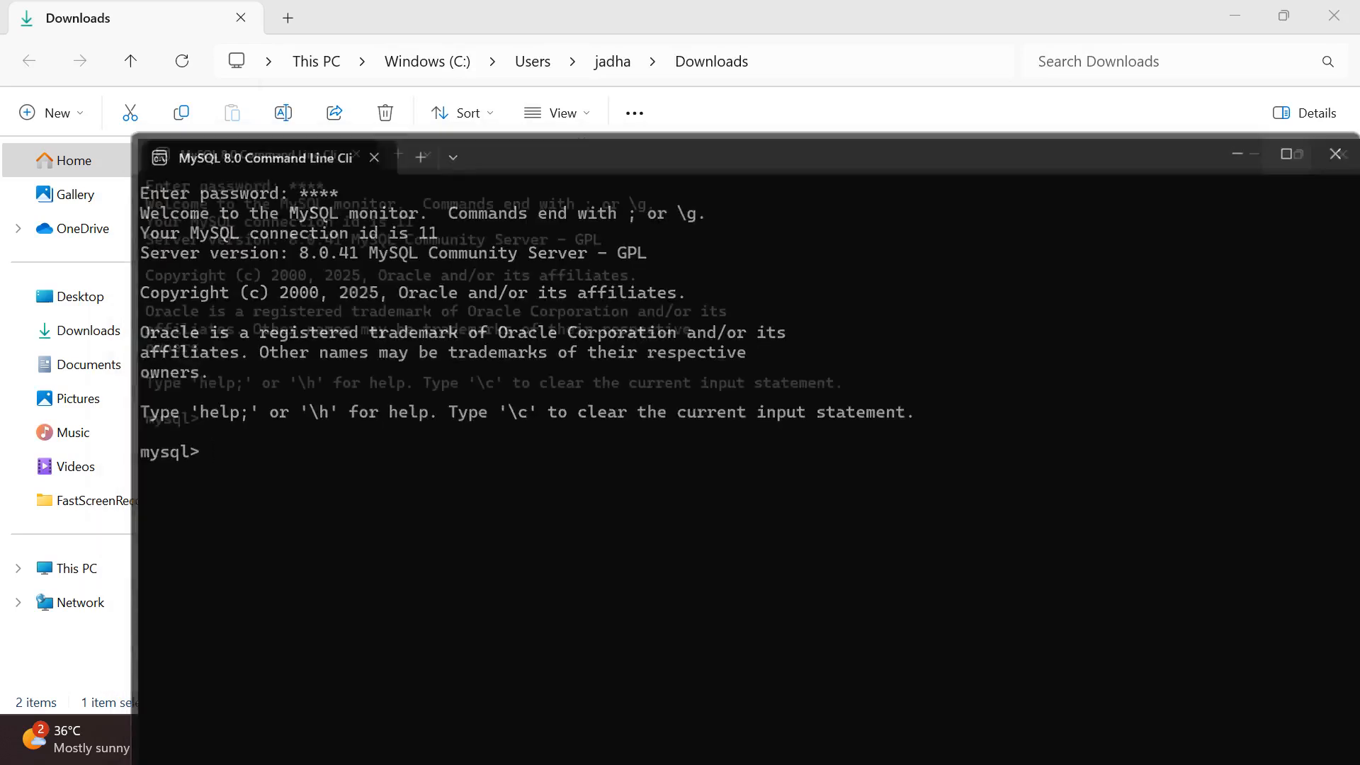
- List the databases that exist on the MySQL server
{"action": "type", "text": "show databases;"}
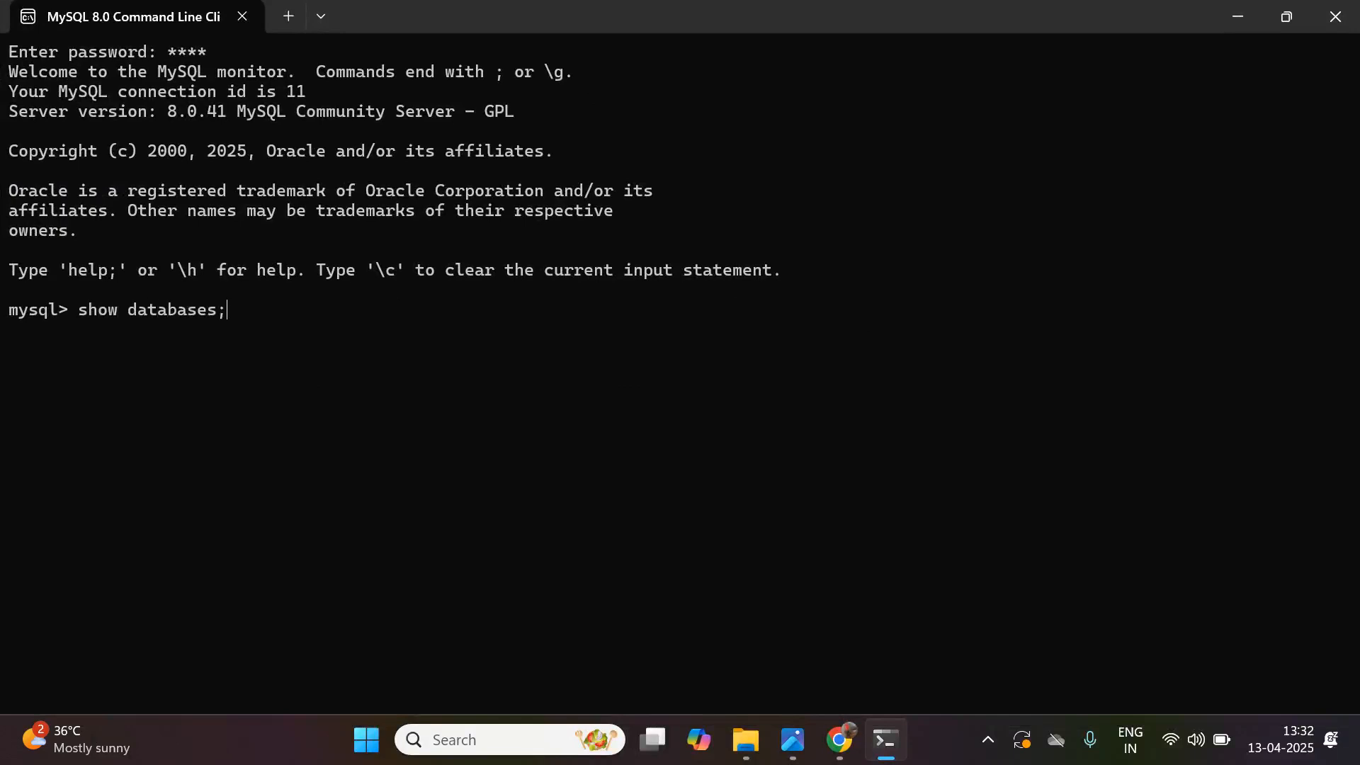
{"action": "key", "text": "Return"}
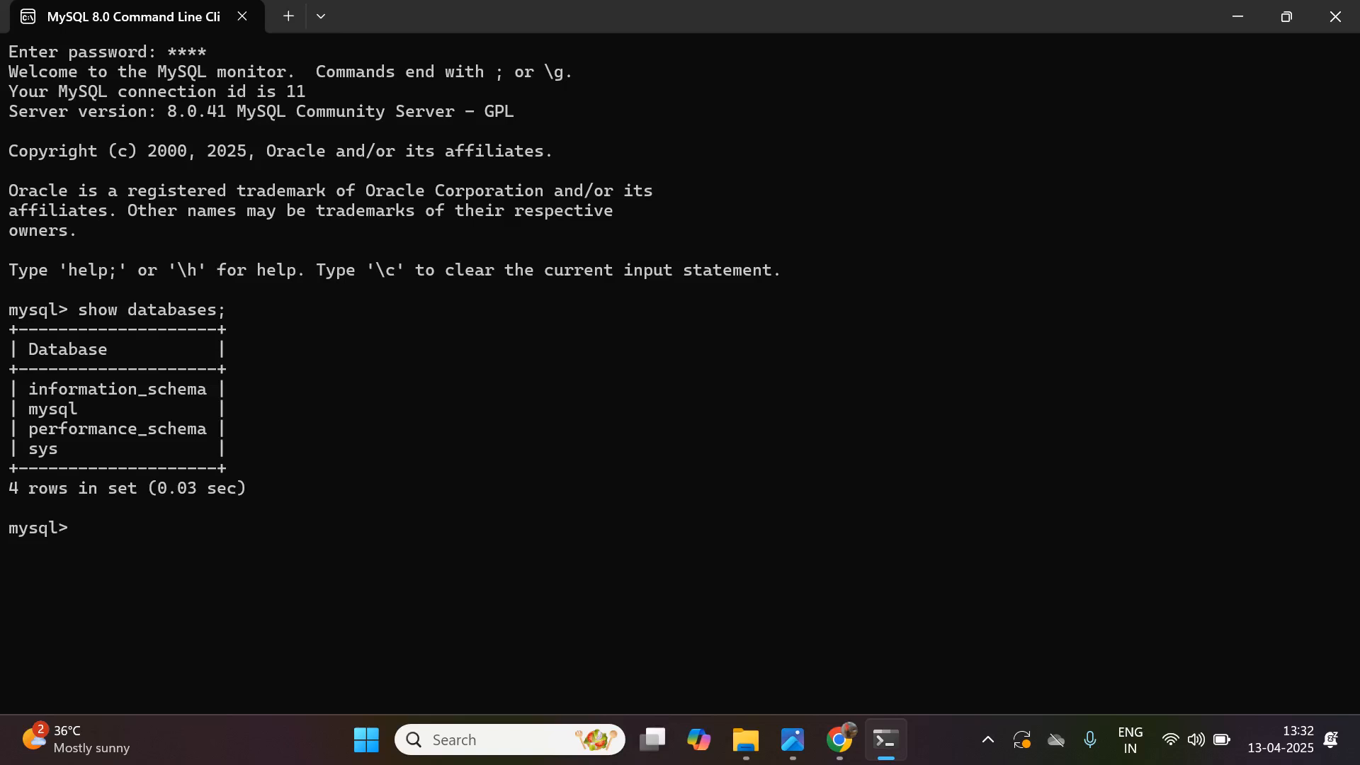
- Create a database named hrm and make it the active database
{"action": "type", "text": "create database hrm;"}
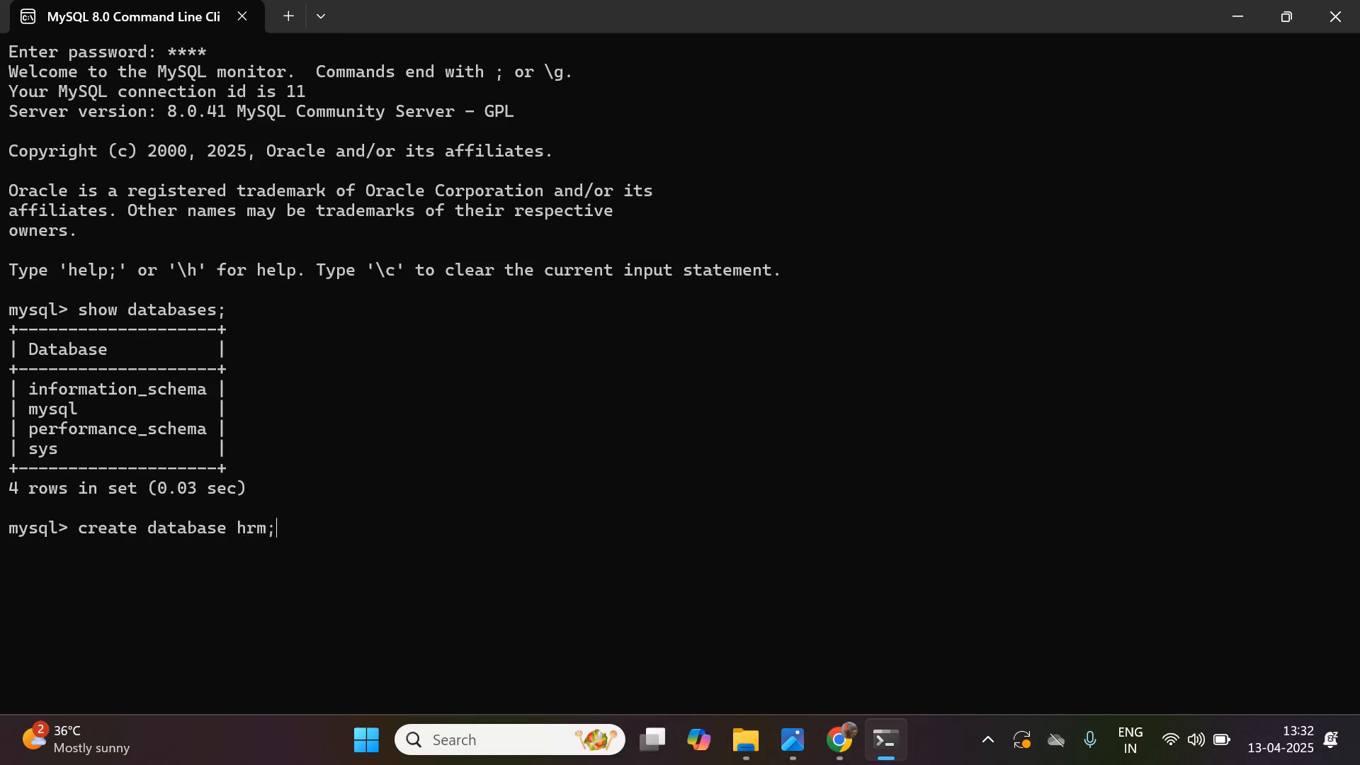
{"action": "key", "text": "Return"}
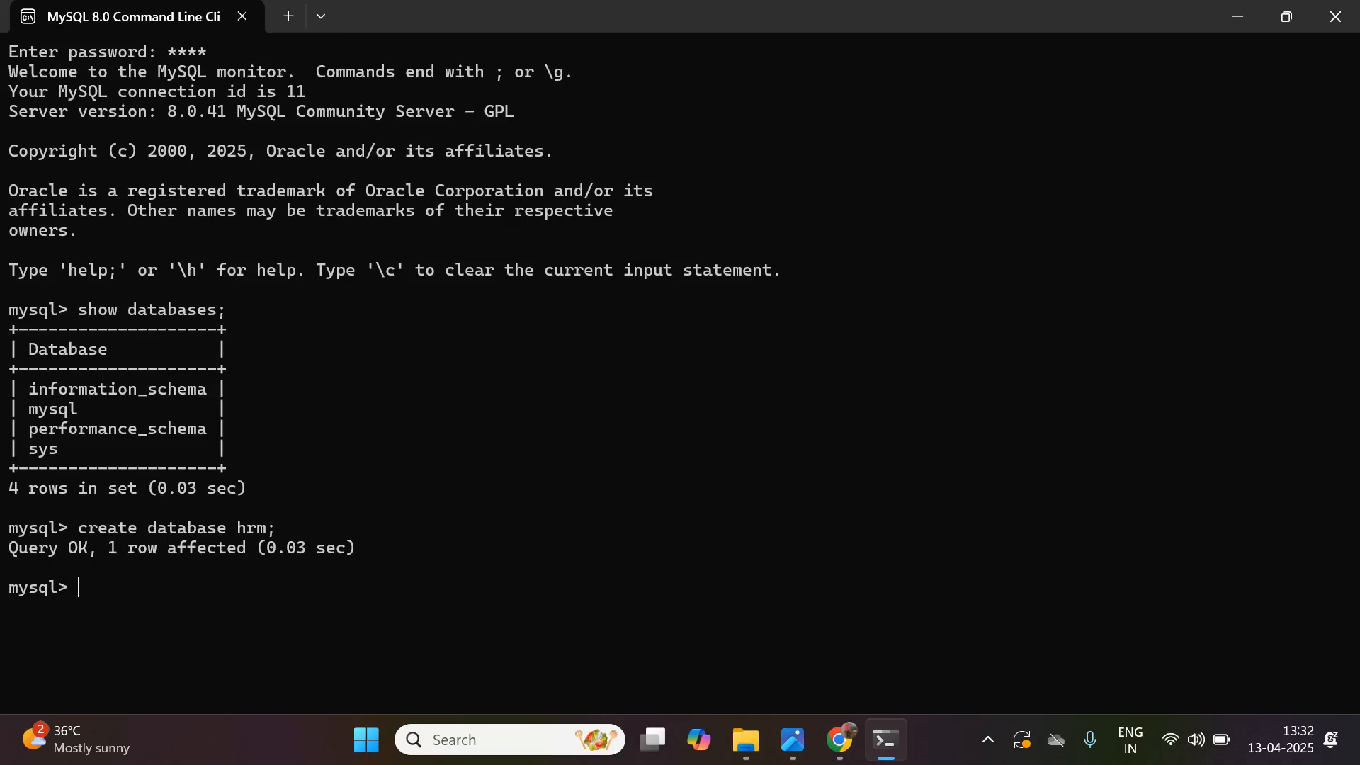
{"action": "type", "text": "use hrm;"}
{"action": "key", "text": "Return"}
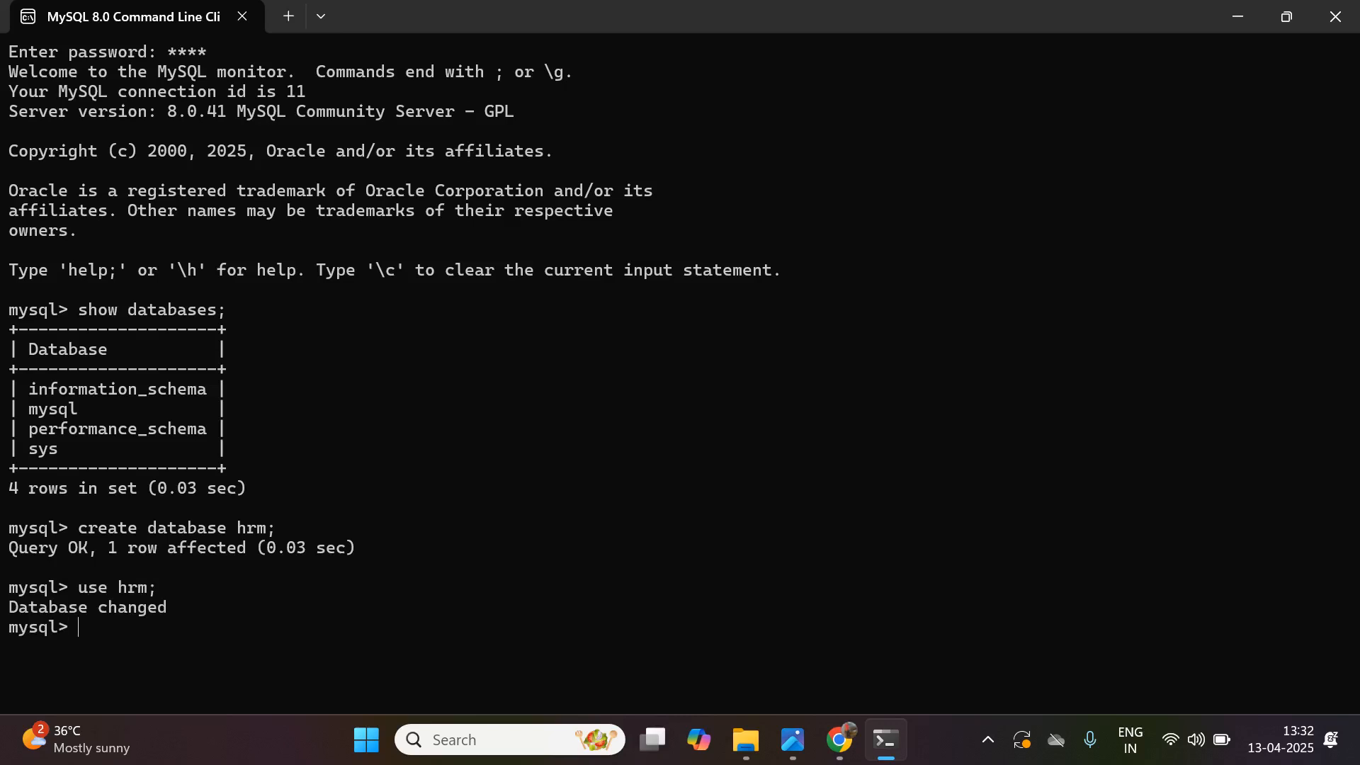
- List the server's databases again to check for hrm
{"action": "key", "text": "Up"}
{"action": "key", "text": "Up"}
{"action": "key", "text": "Up"}
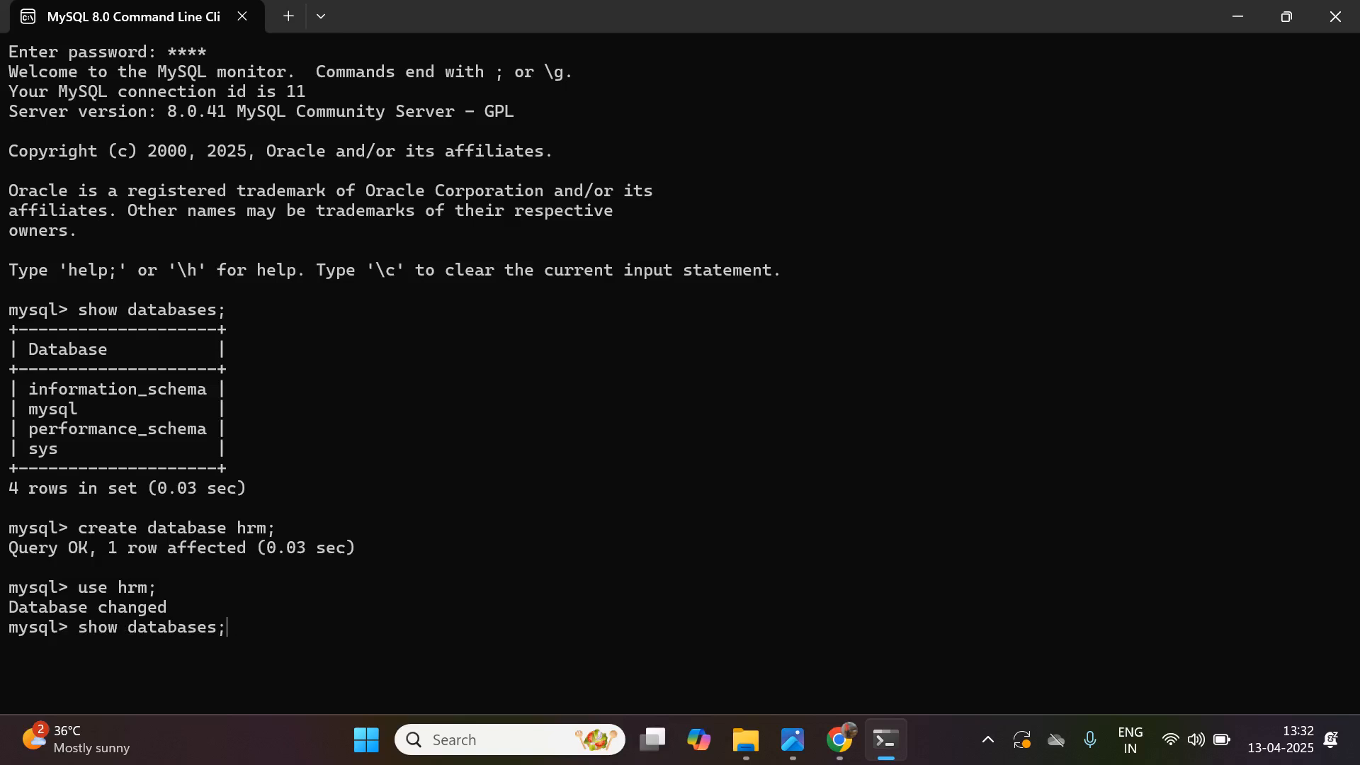
{"action": "key", "text": "Return"}
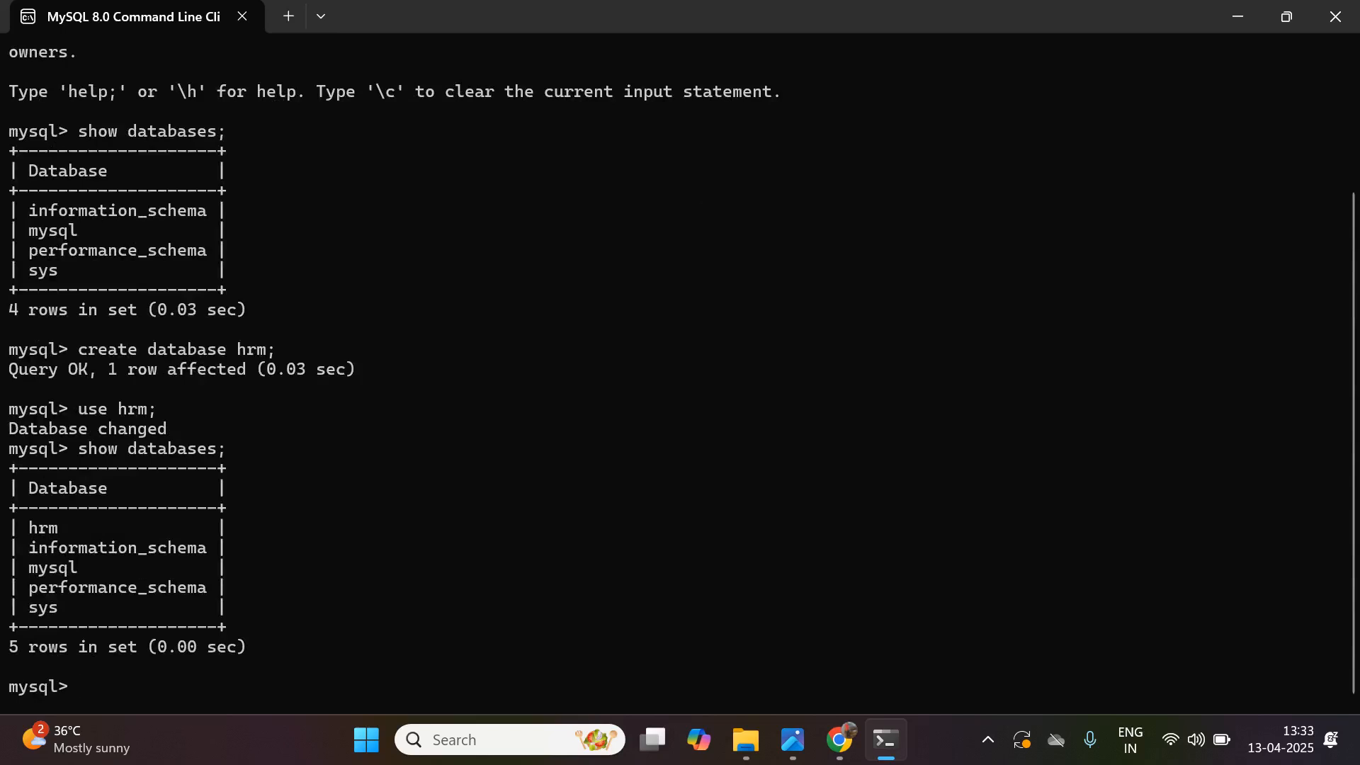
- Create table employee with columns empid int, empname varchar(255) and empsalary double, using empid as the primary key
{"action": "type", "text": "create table em"}
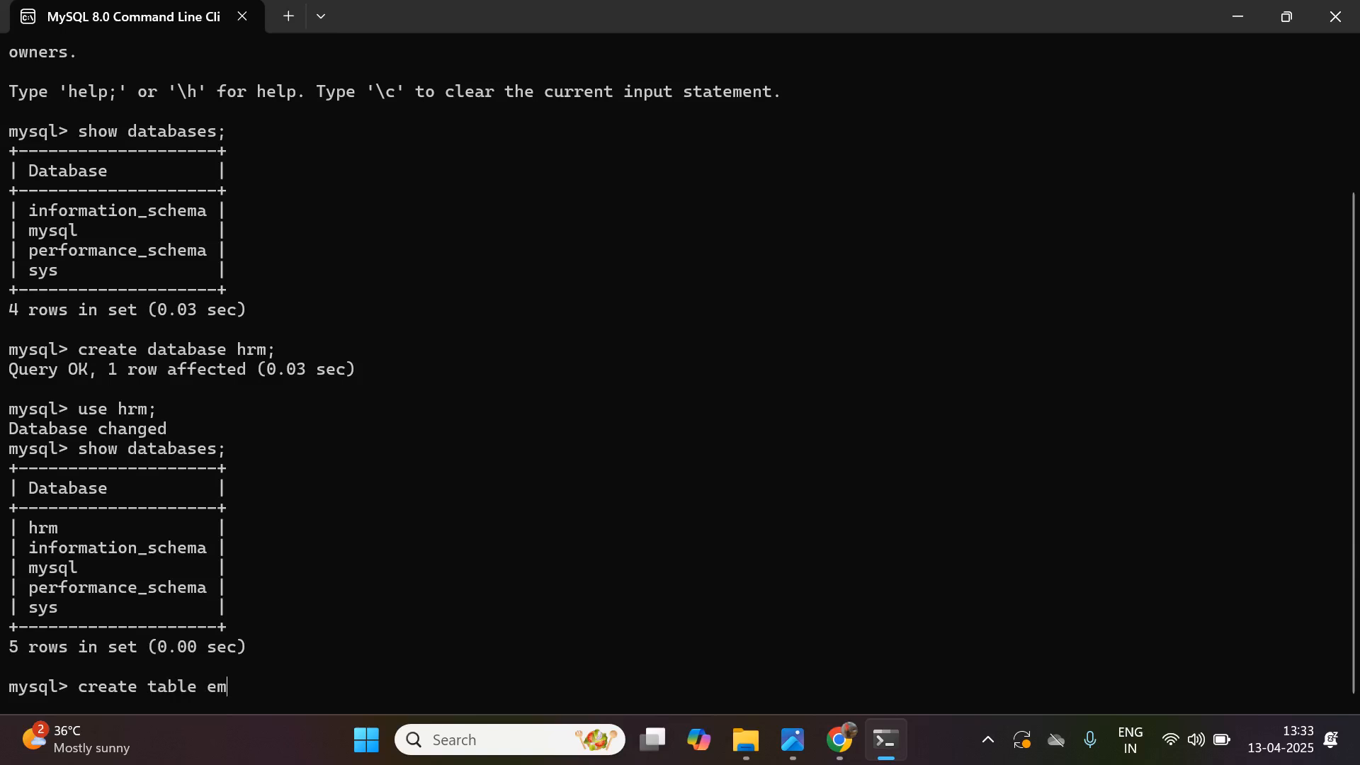
{"action": "type", "text": "ployee()"}
{"action": "type", "text": "empid "}
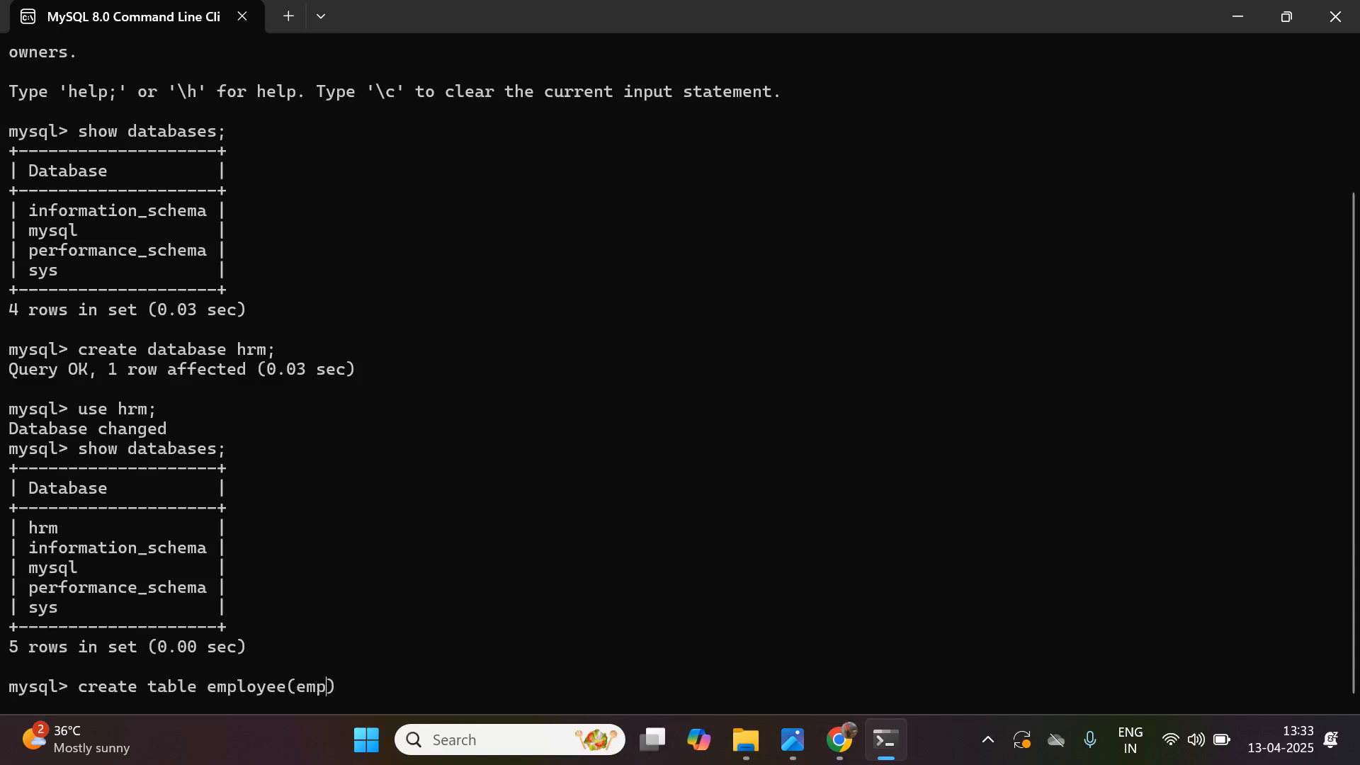
{"action": "type", "text": "int, empname varchar()"}
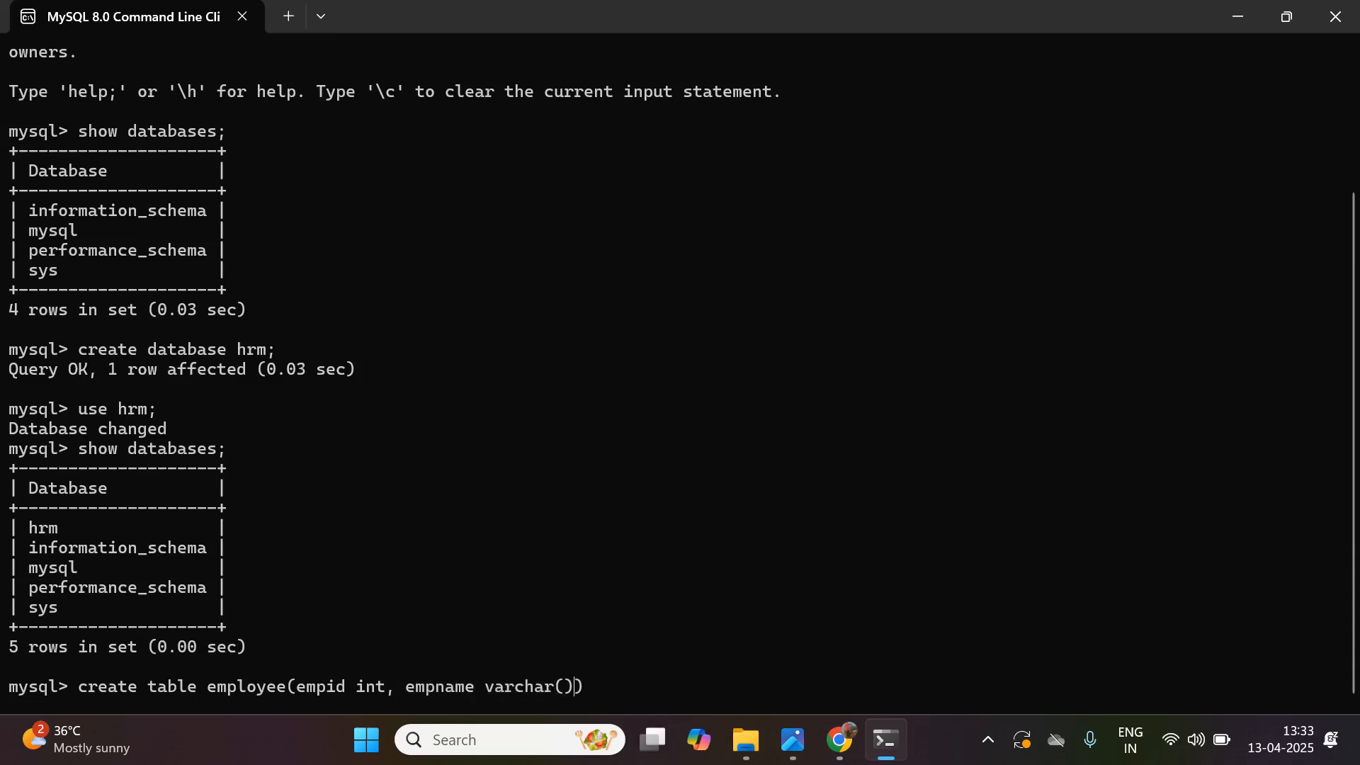
{"action": "type", "text": "255"}
{"action": "type", "text": ", empsalar"}
{"action": "type", "text": "y double"}
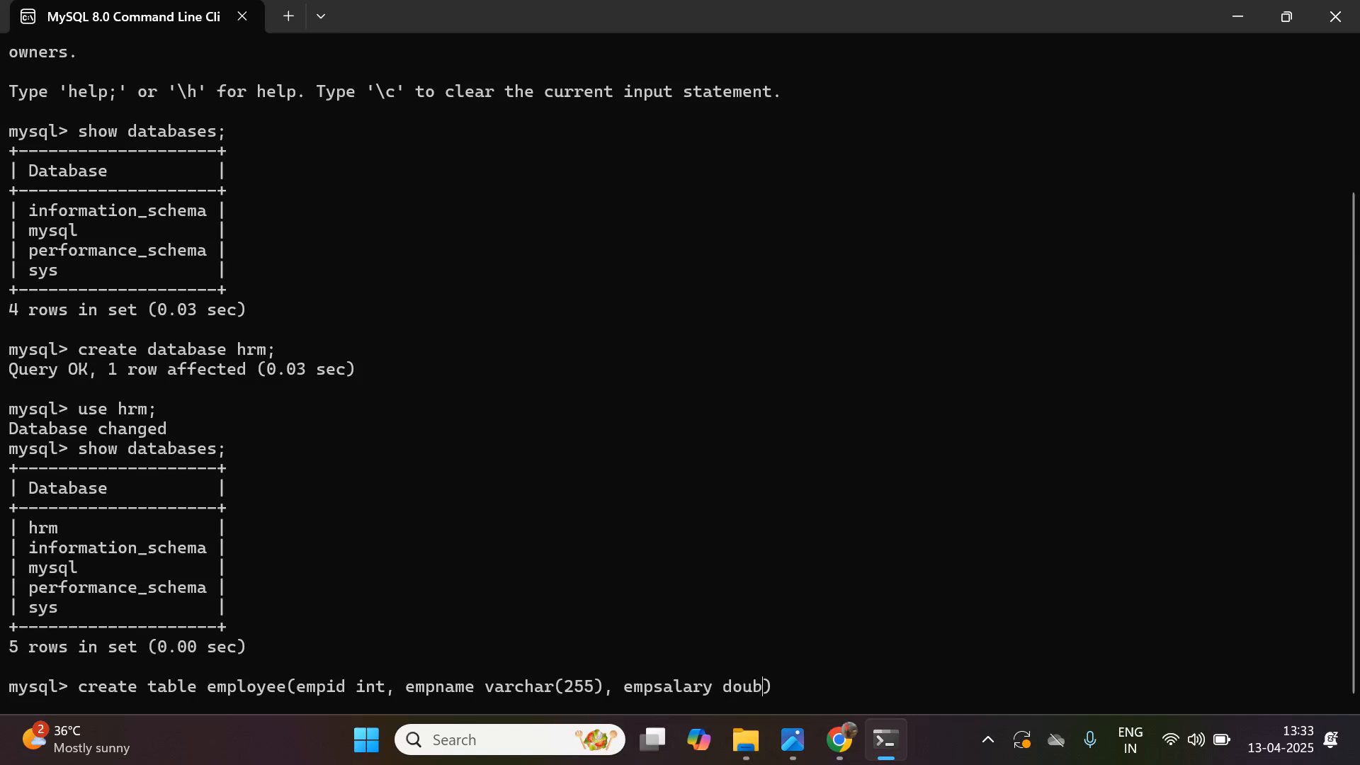
{"action": "type", "text": ", prima"}
{"action": "type", "text": "ry key()"}
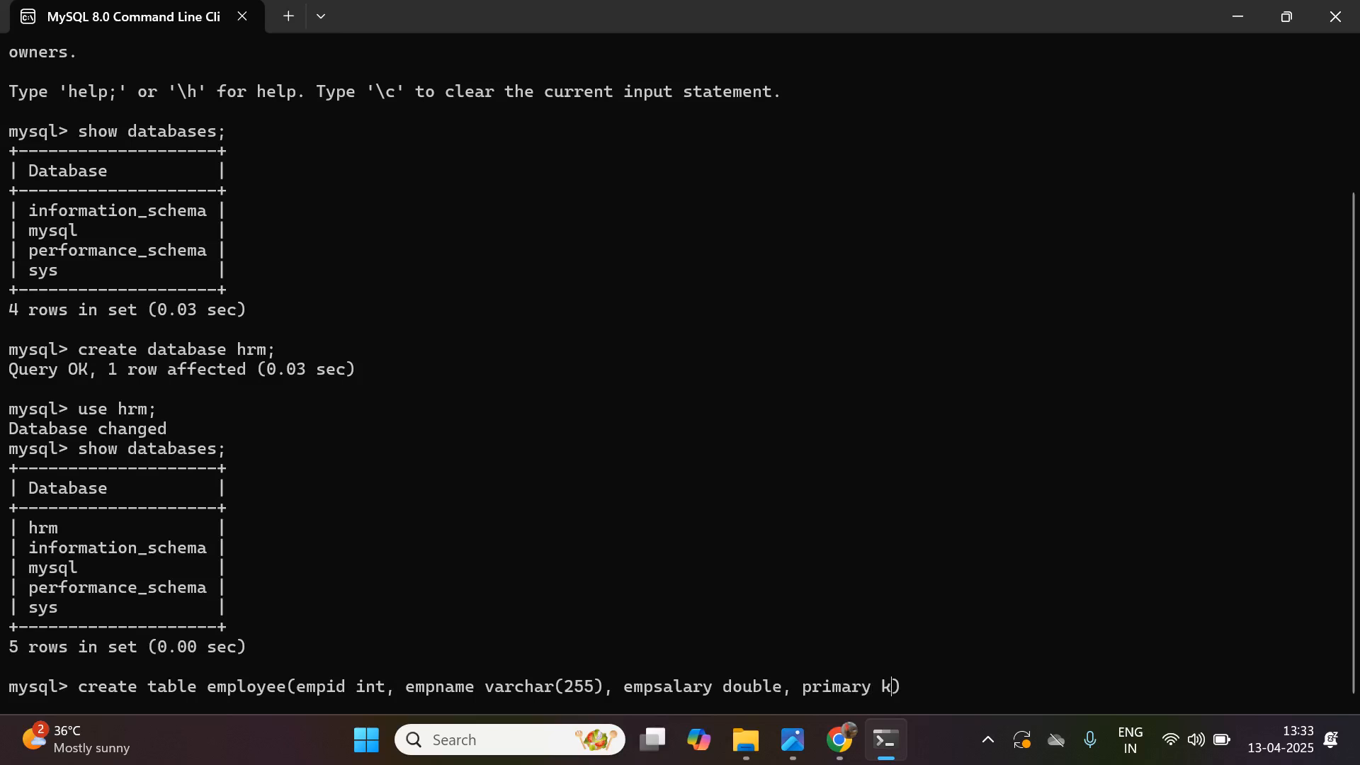
{"action": "type", "text": "empid"}
{"action": "key", "text": "Return"}
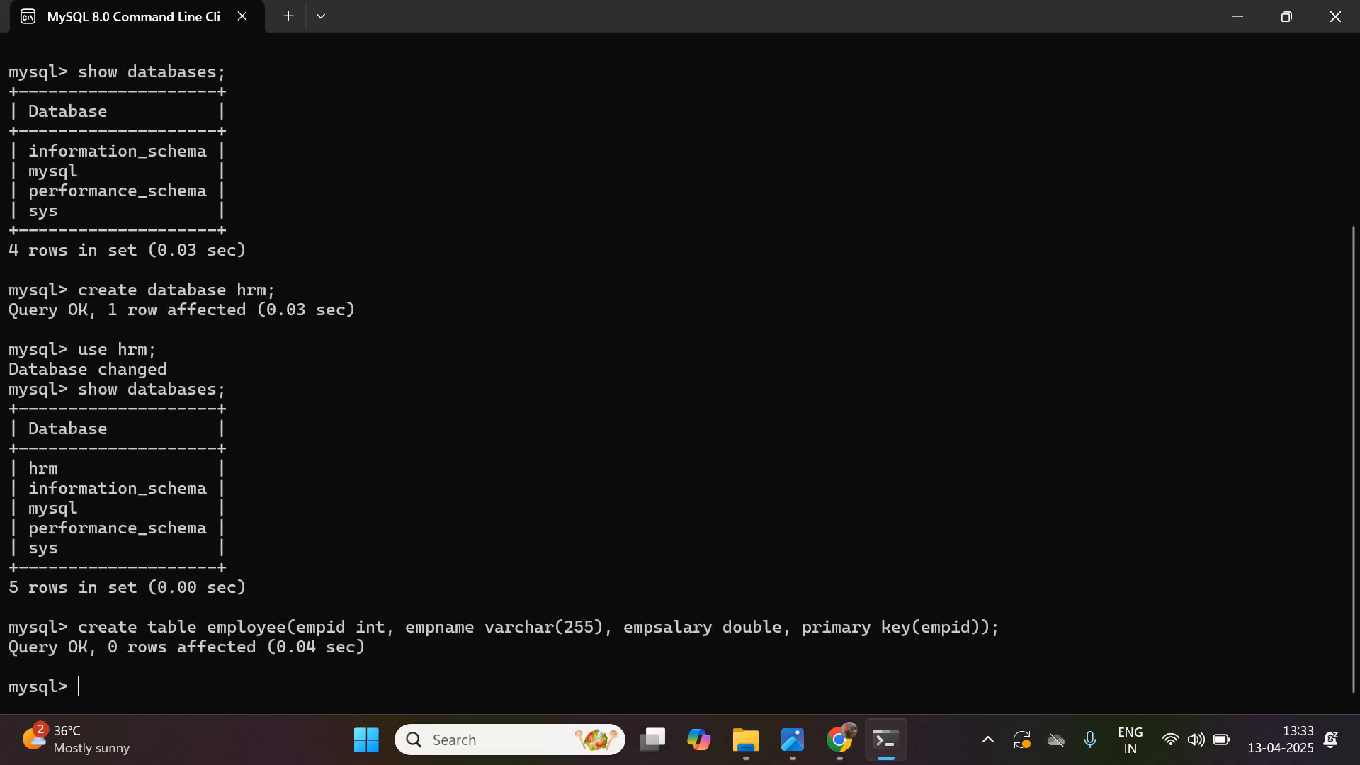
- List the tables in hrm and query all rows of the employee table
{"action": "type", "text": "show tables;"}
{"action": "key", "text": "Return"}
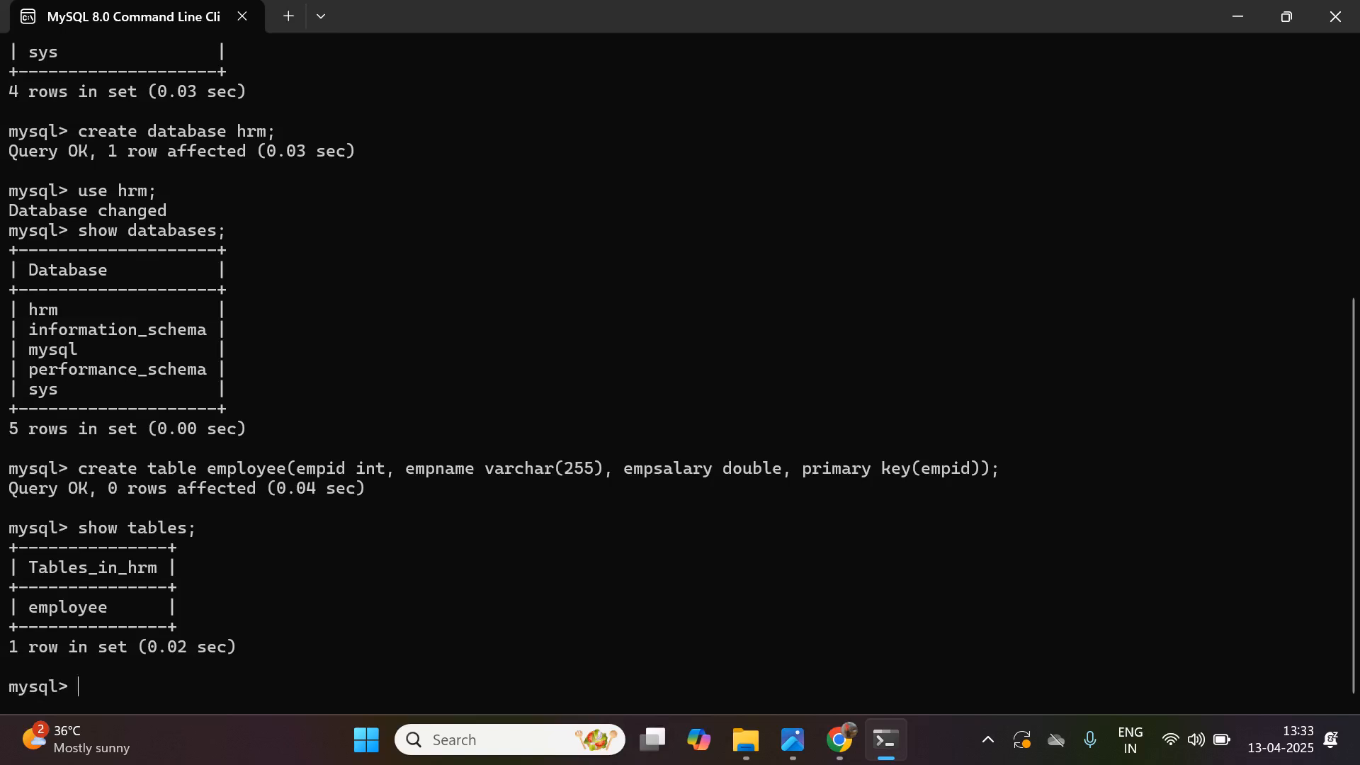
{"action": "type", "text": "select * from employee;"}
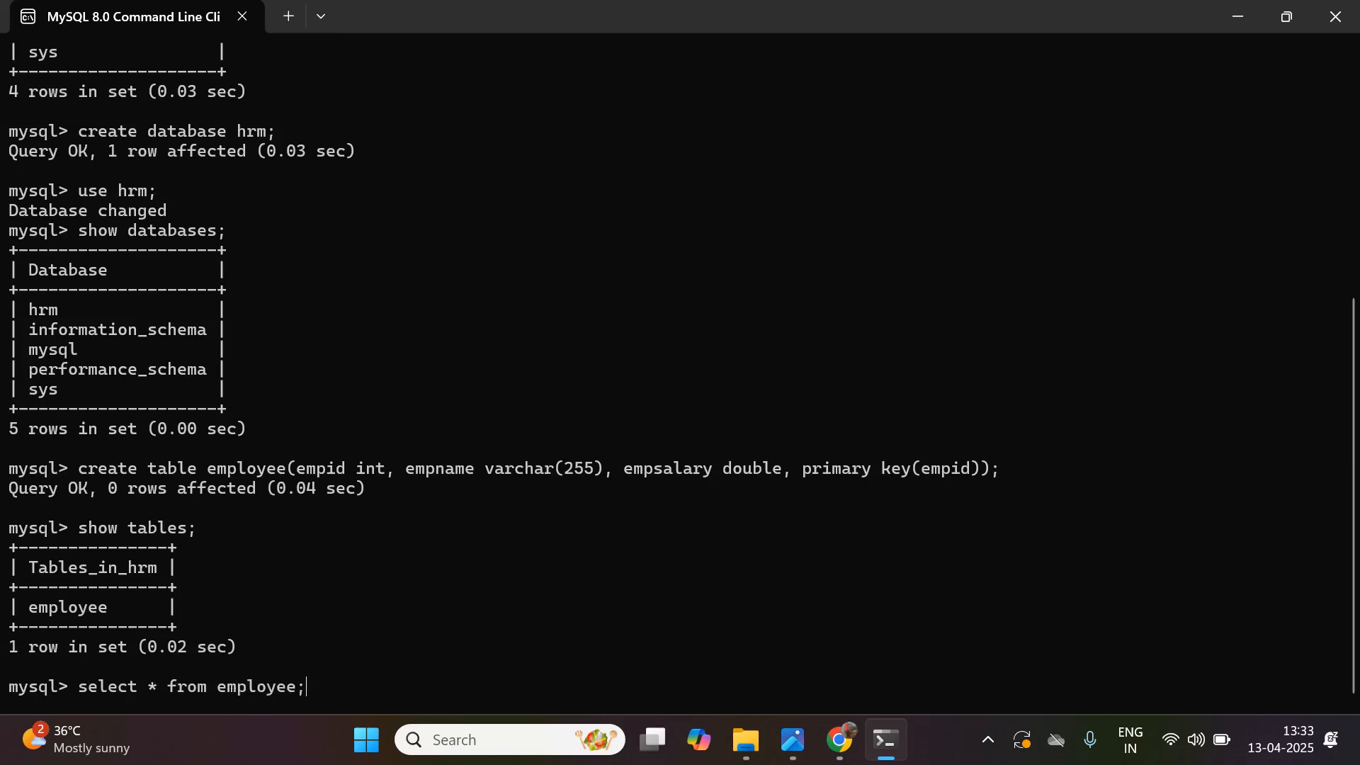
{"action": "key", "text": "Return"}
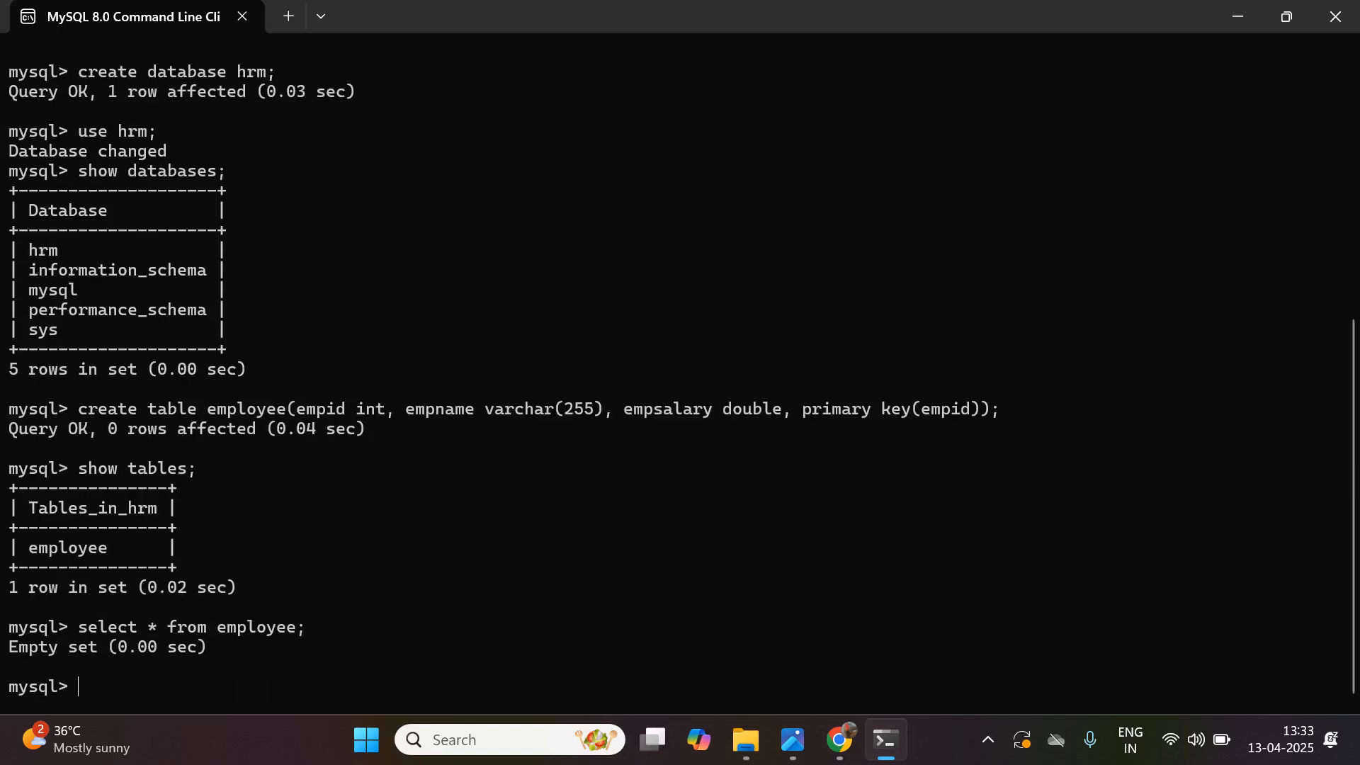
- Insert a row into employee with empid 121, the employee's name in capitals and salary 97000.96
{"action": "type", "text": "insert into em"}
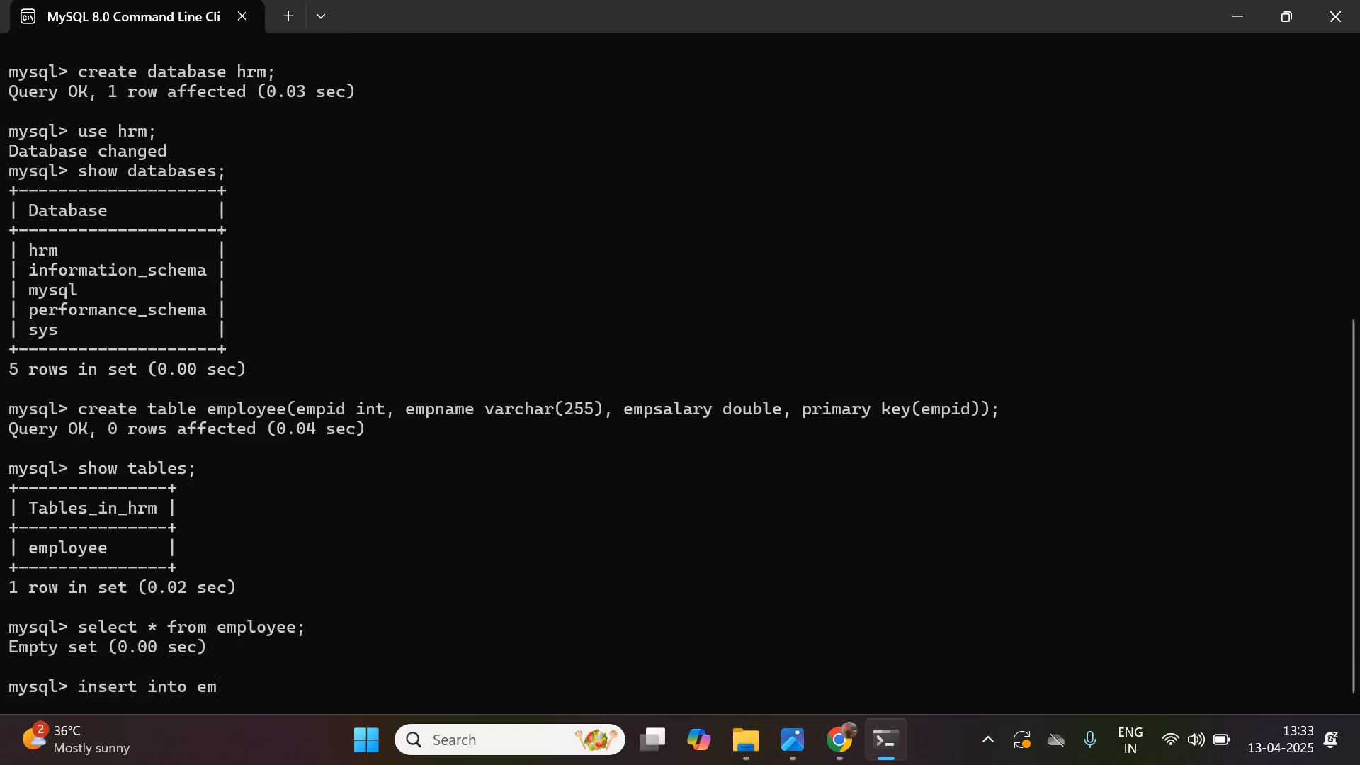
{"action": "type", "text": "ployee values()121, ''"}
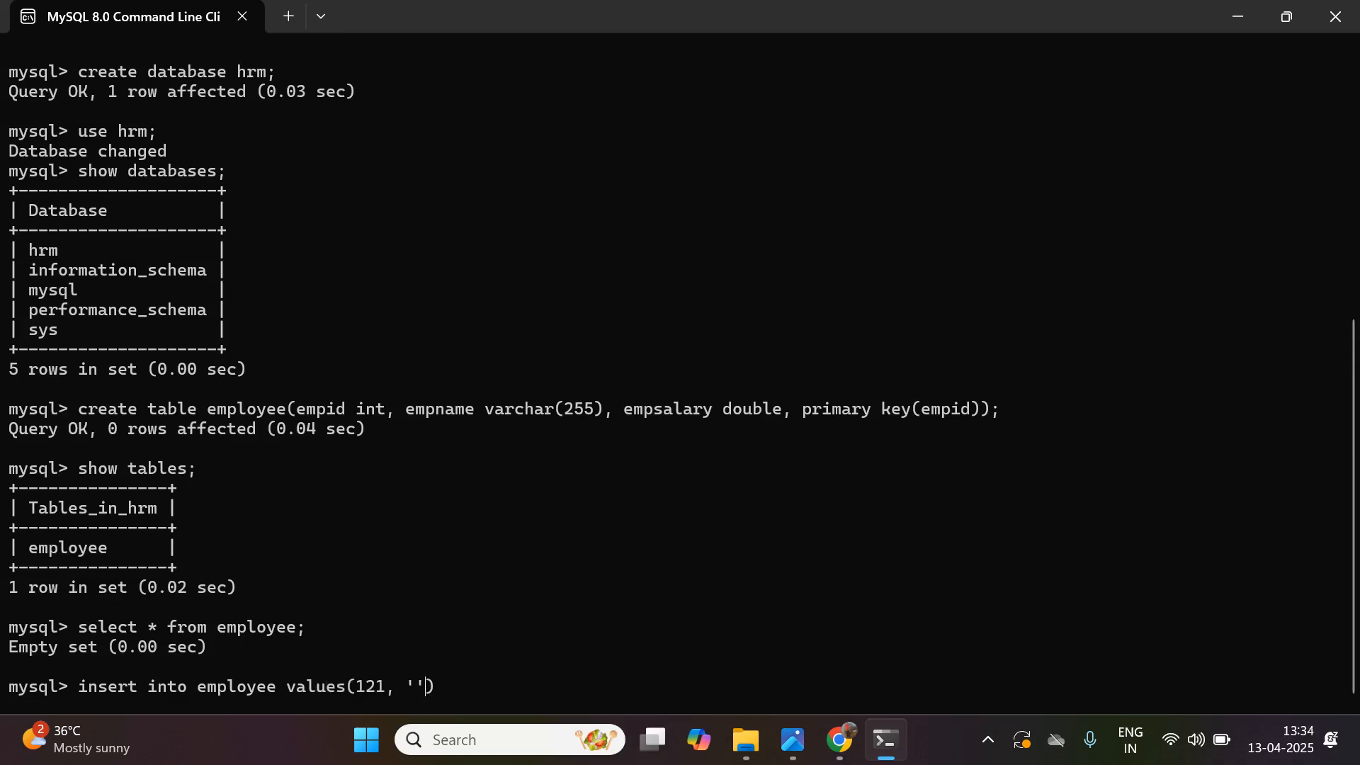
{"action": "type", "text": "SWARA"}
{"action": "type", "text": ", "}
{"action": "type", "text": "97000."}
{"action": "type", "text": "96"}
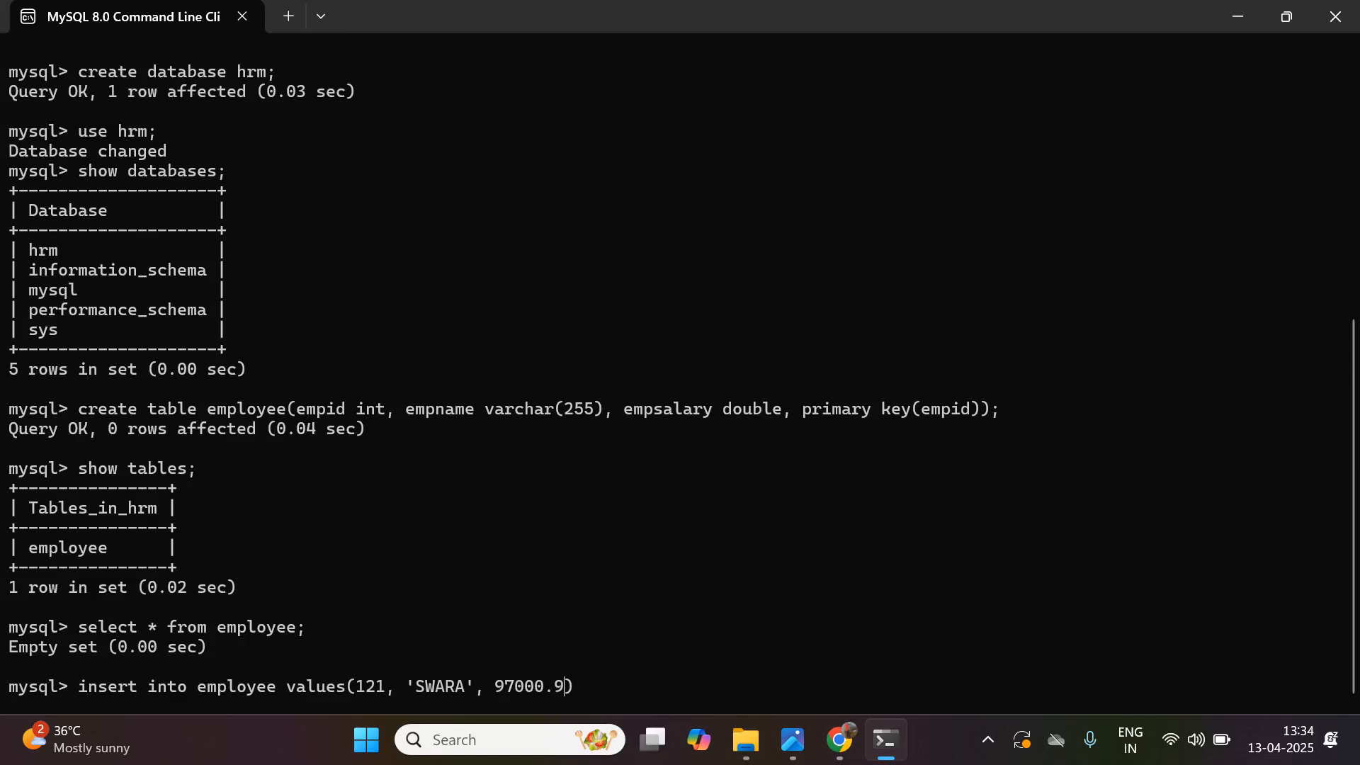
{"action": "key", "text": "Return"}
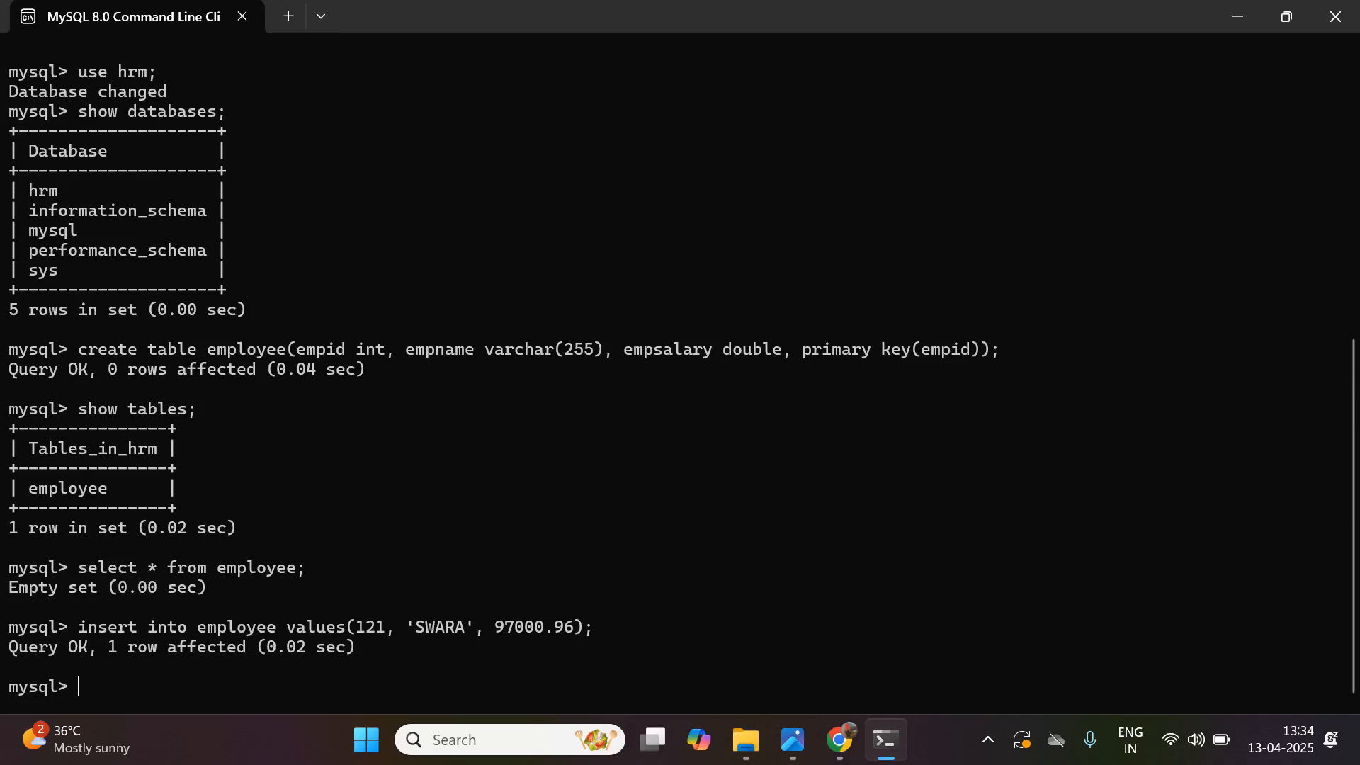
- Query all rows of the employee table again to check the inserted record
{"action": "key", "text": "Up"}
{"action": "key", "text": "Up"}
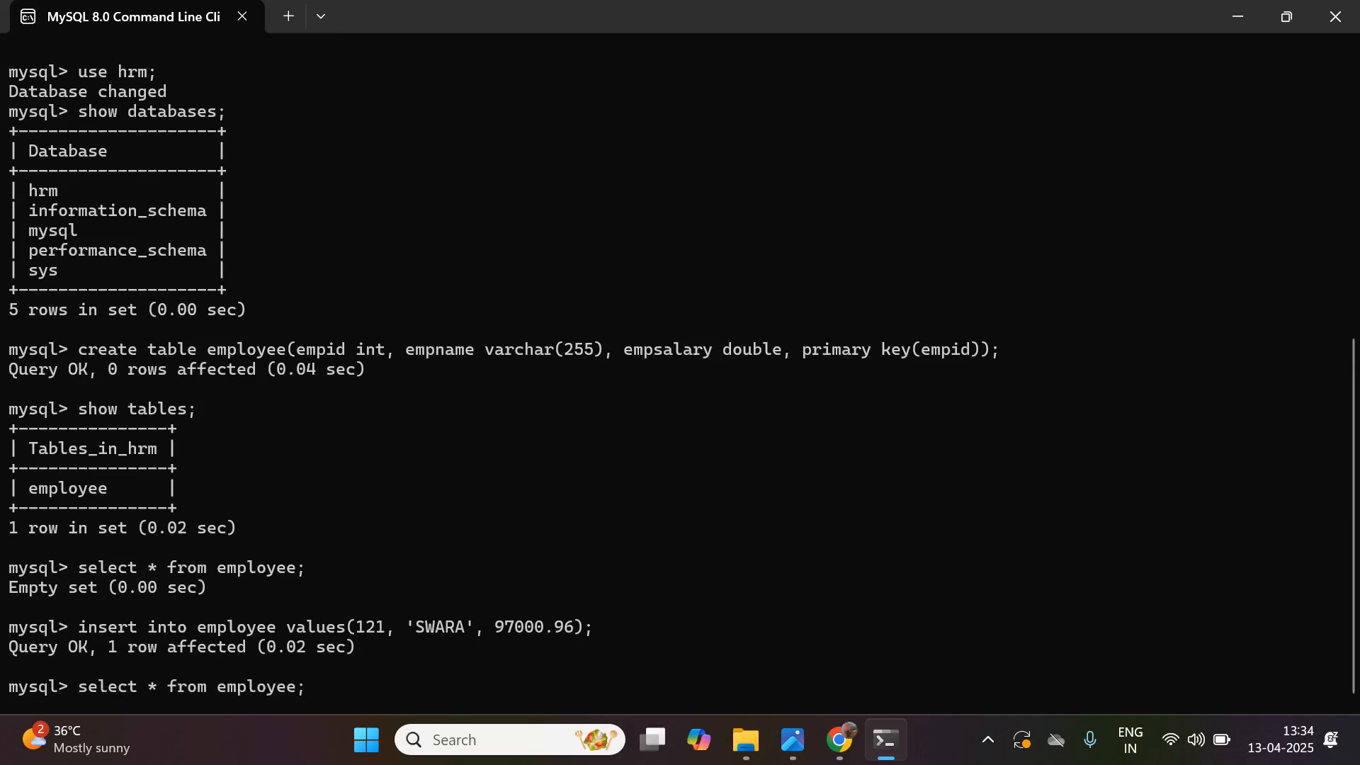
{"action": "key", "text": "Return"}
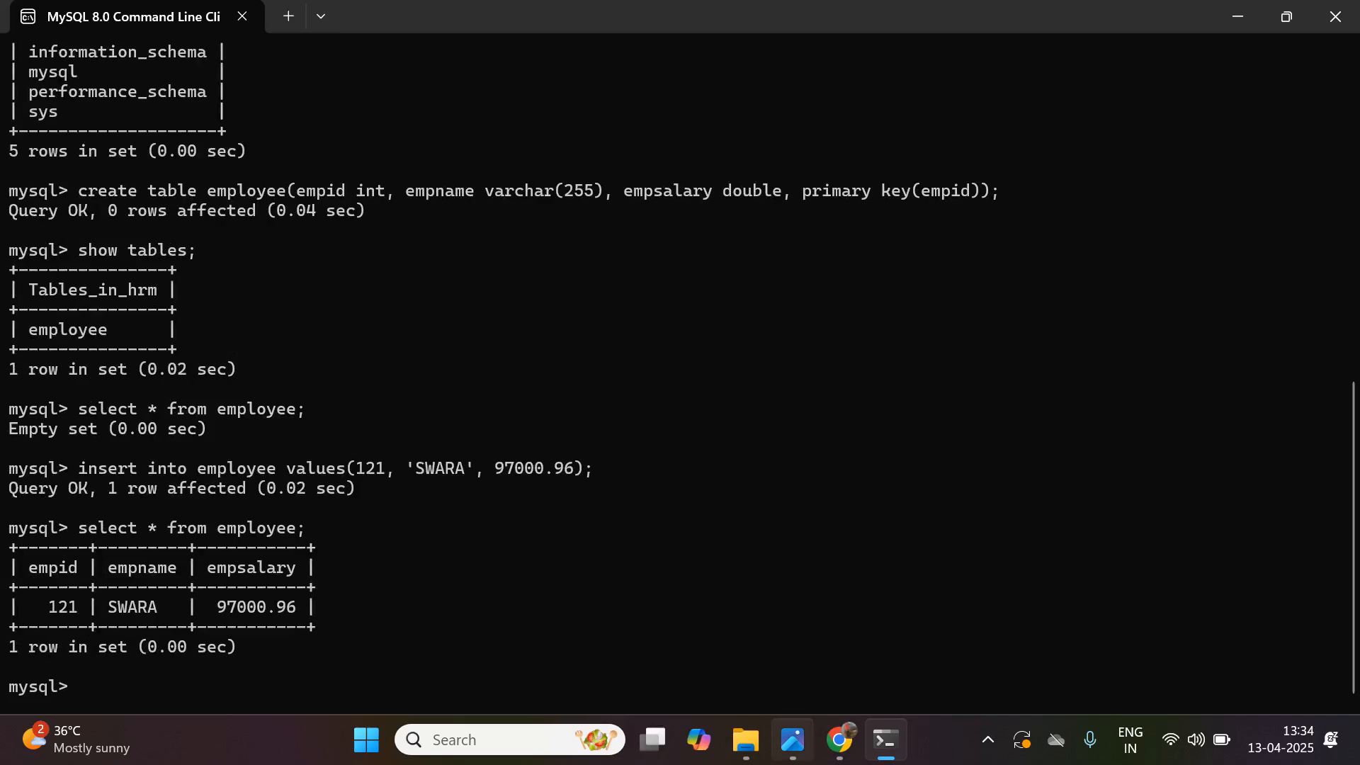
{"action": "mouse_move", "coordinate": [793, 740]}
{"action": "left_click", "coordinate": [793, 631]}
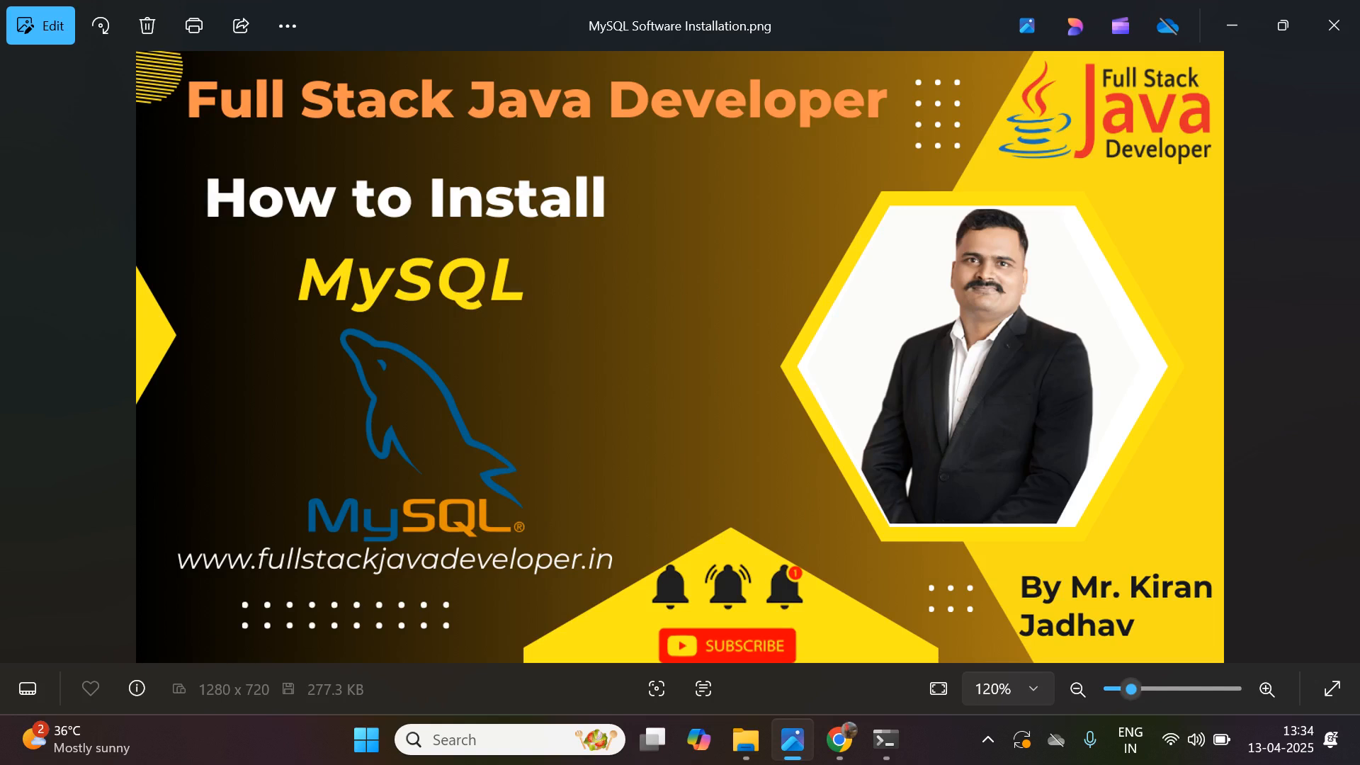
{"action": "left_click", "coordinate": [989, 740]}
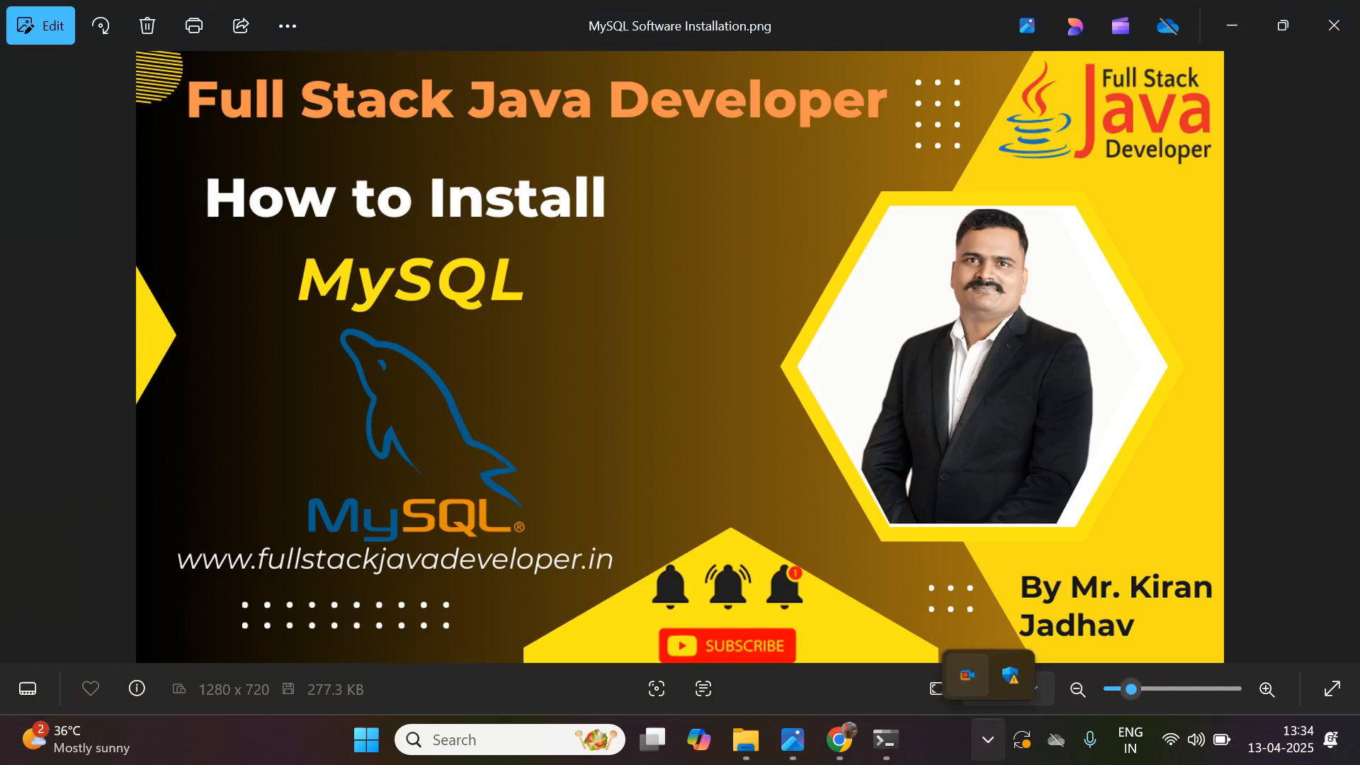